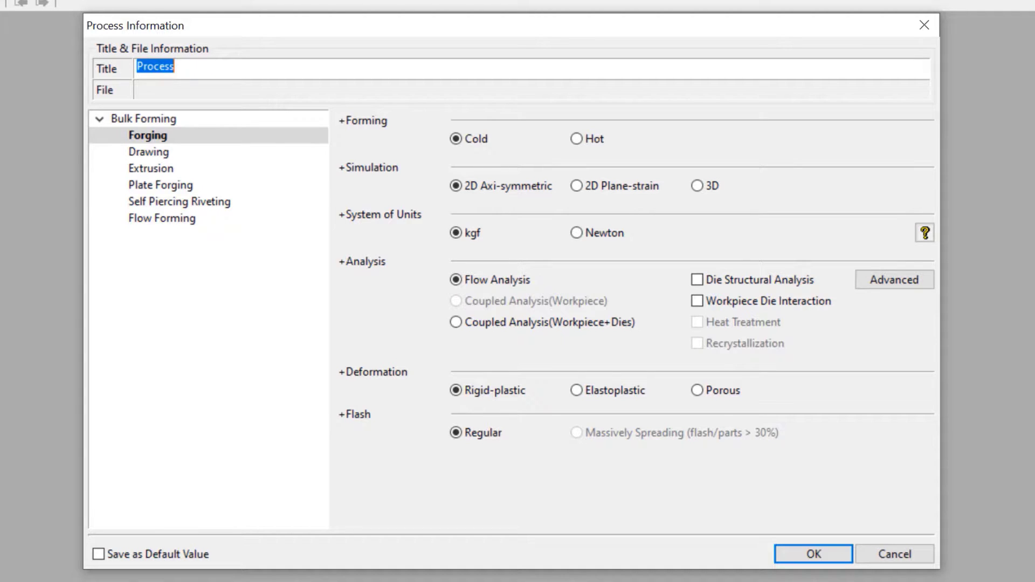
Step: Set up the forging process as a cold, 3D simulation using the Newton system of units
left_click(455, 143)
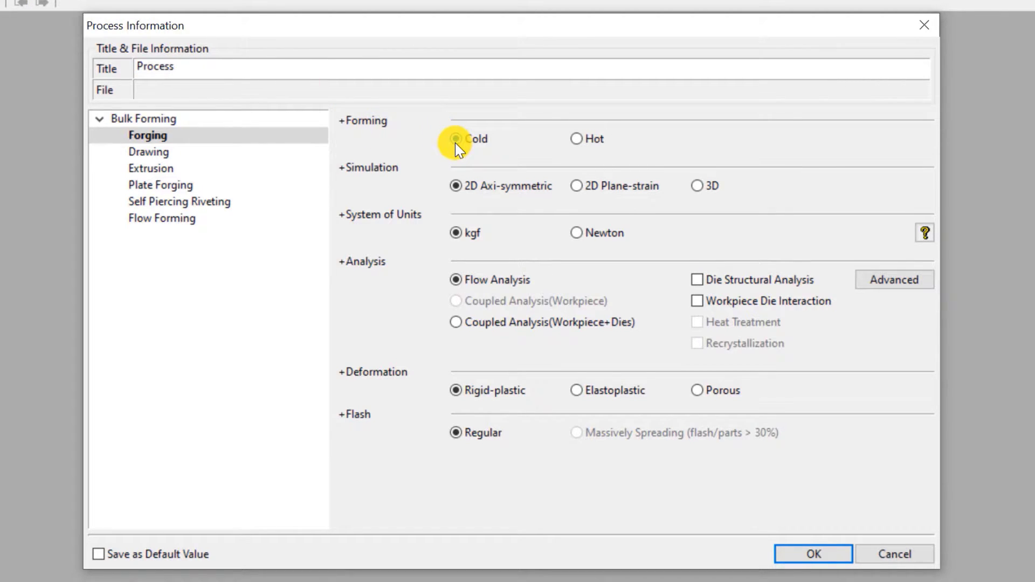
left_click(700, 189)
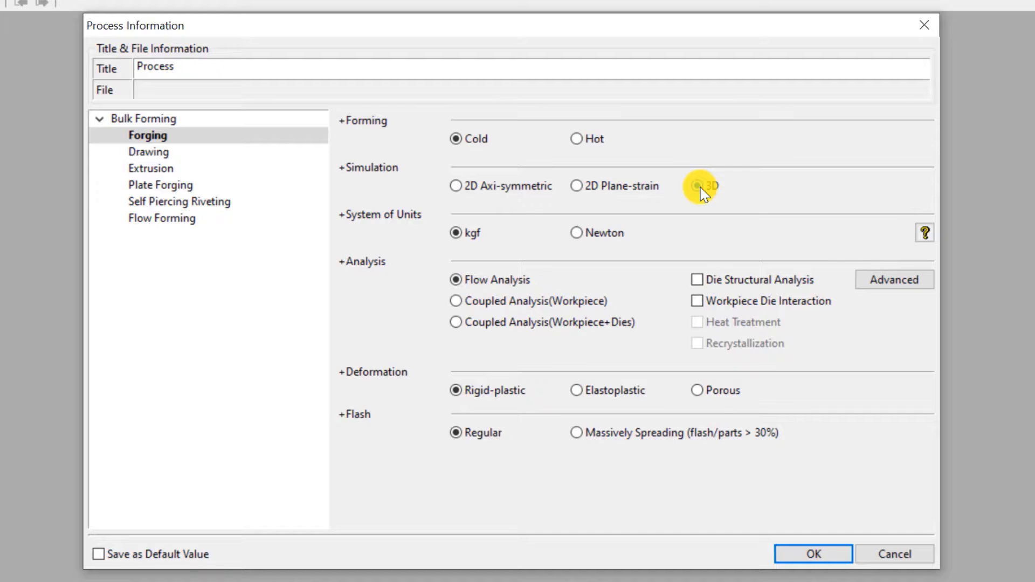
left_click(578, 234)
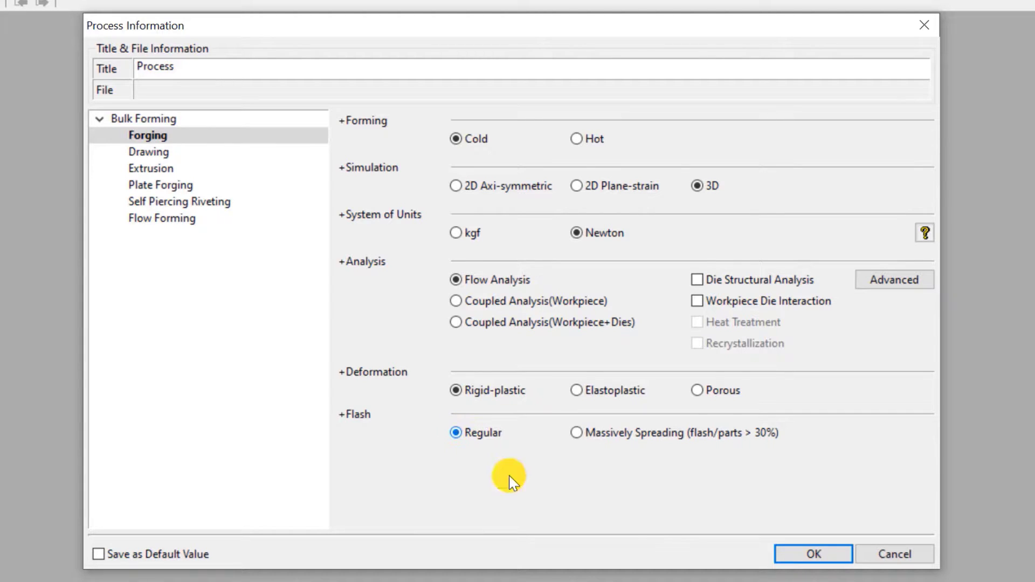
left_click(781, 555)
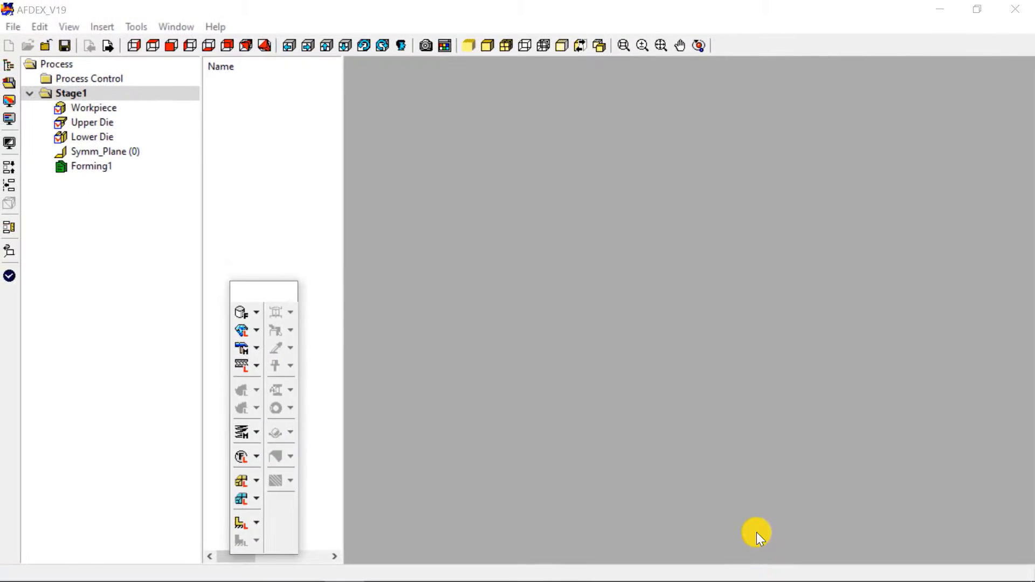
Step: Import all nine STL models from the Trimming_3D folder: lo1–lo3, lo4-trimming, up1–up3, up4-trimming and workpiece
left_click_drag(299, 289, 278, 199)
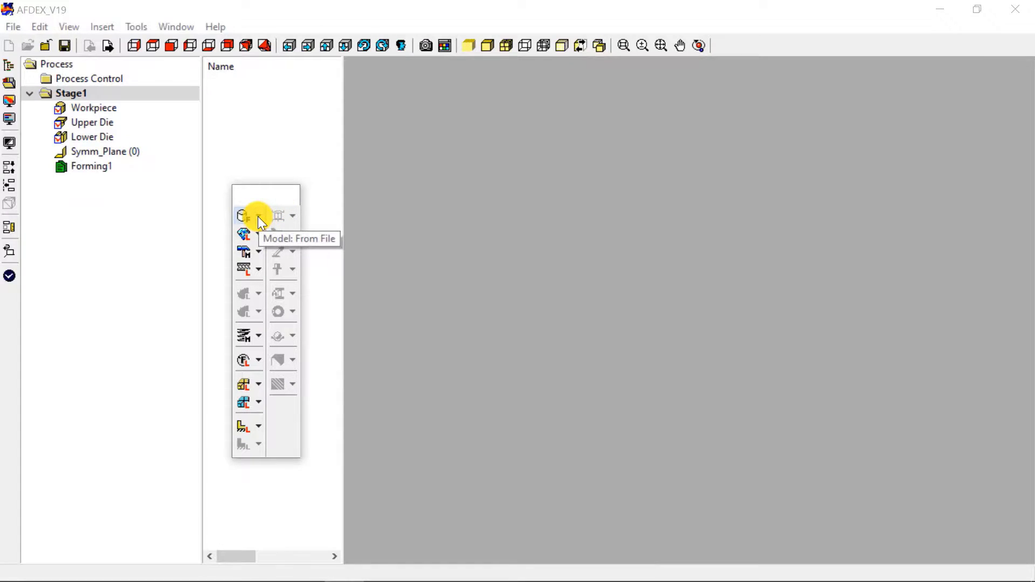
left_click(299, 252)
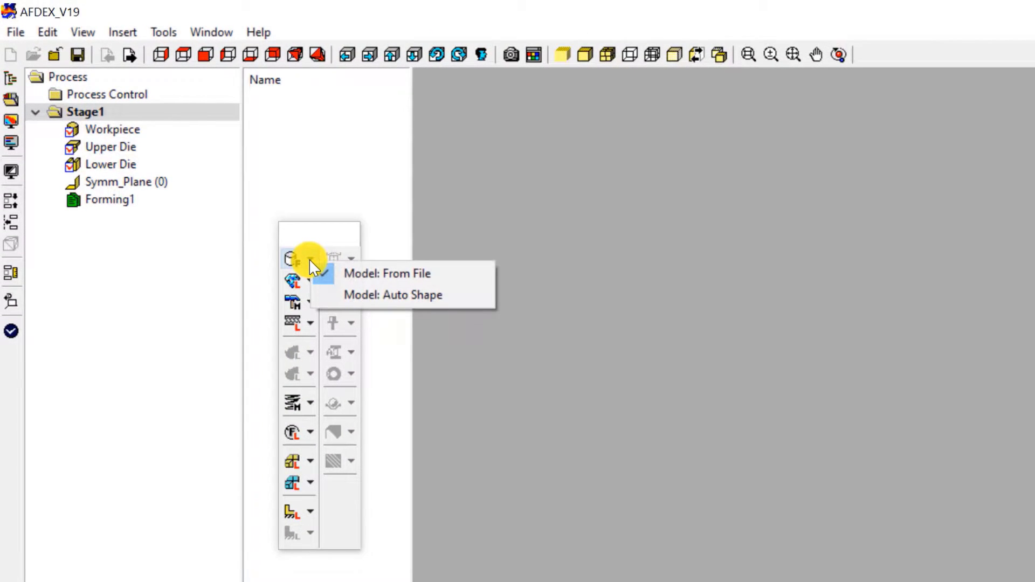
left_click(378, 272)
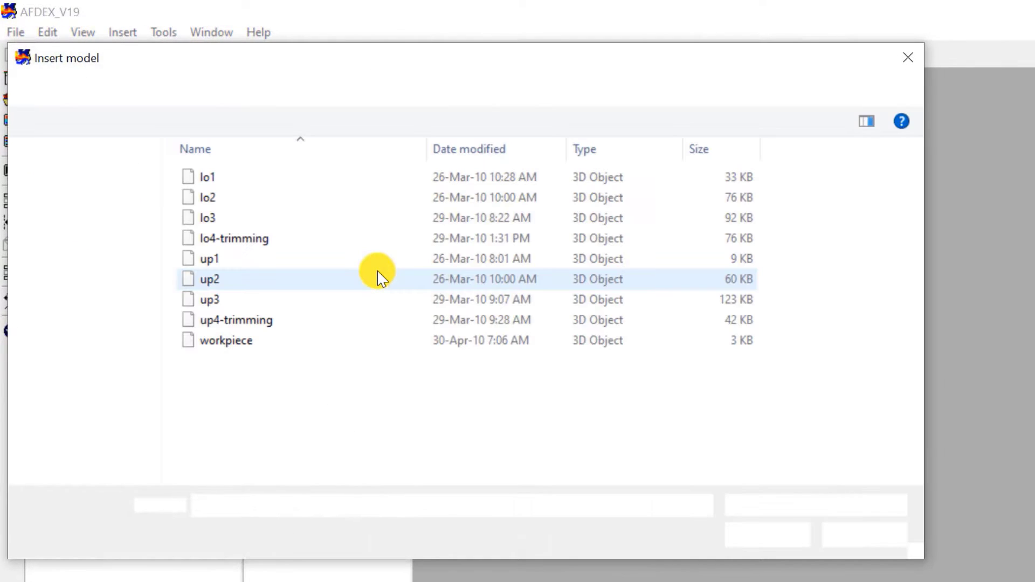
left_click_drag(807, 405, 267, 167)
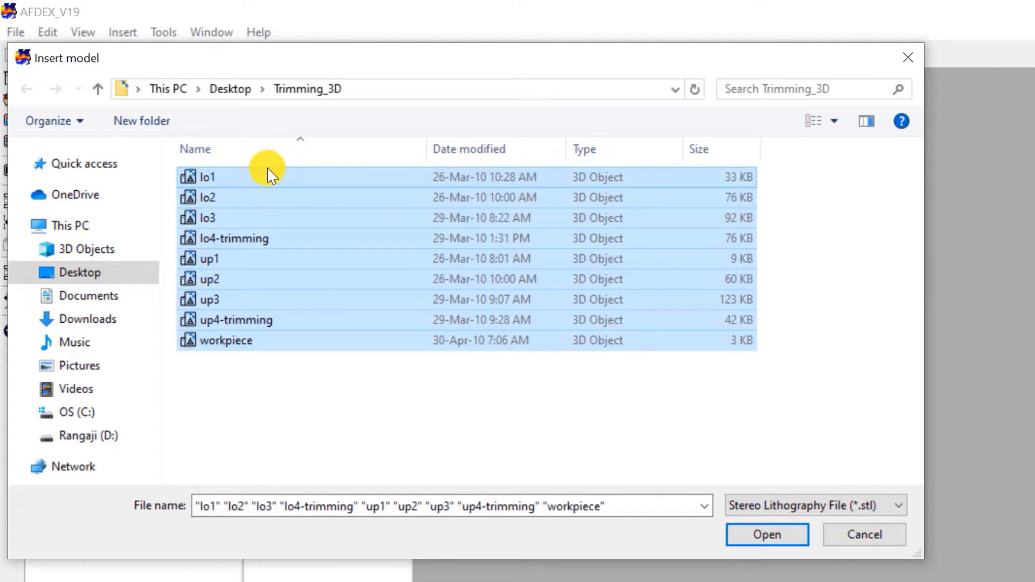
left_click(783, 532)
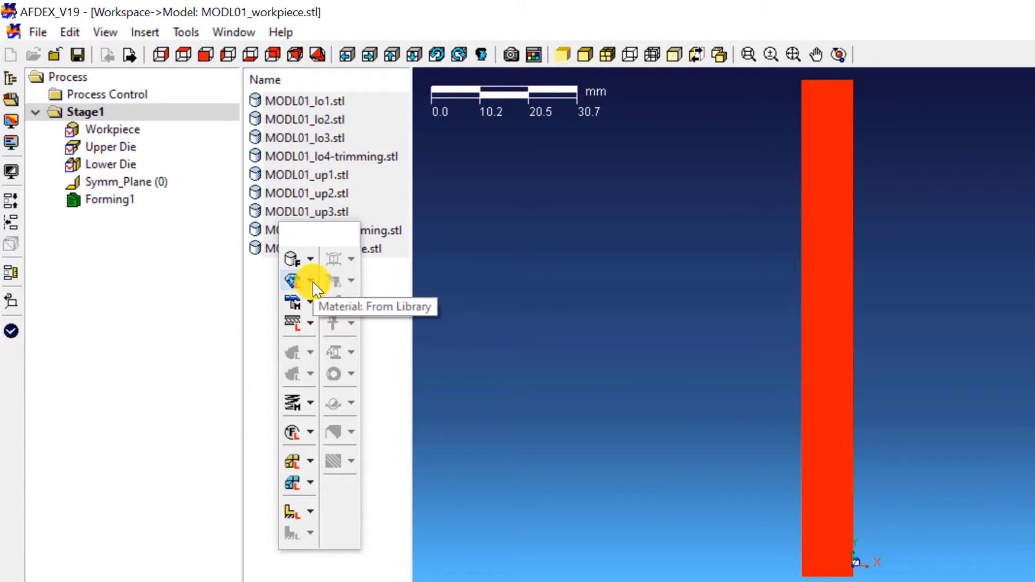
Step: Load the steel material AISI_1010(T=20C) from the material library
left_click(312, 284)
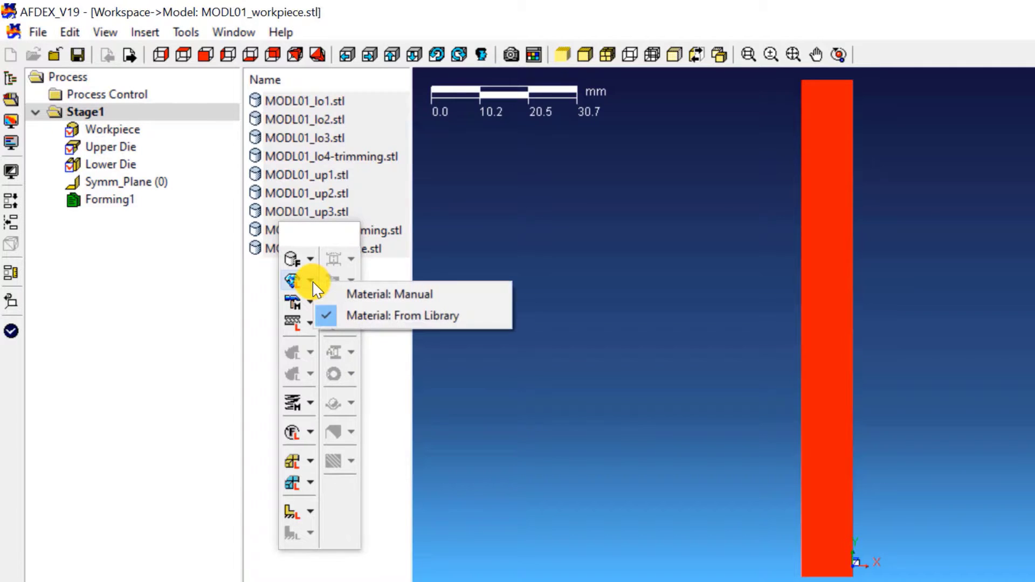
left_click(431, 316)
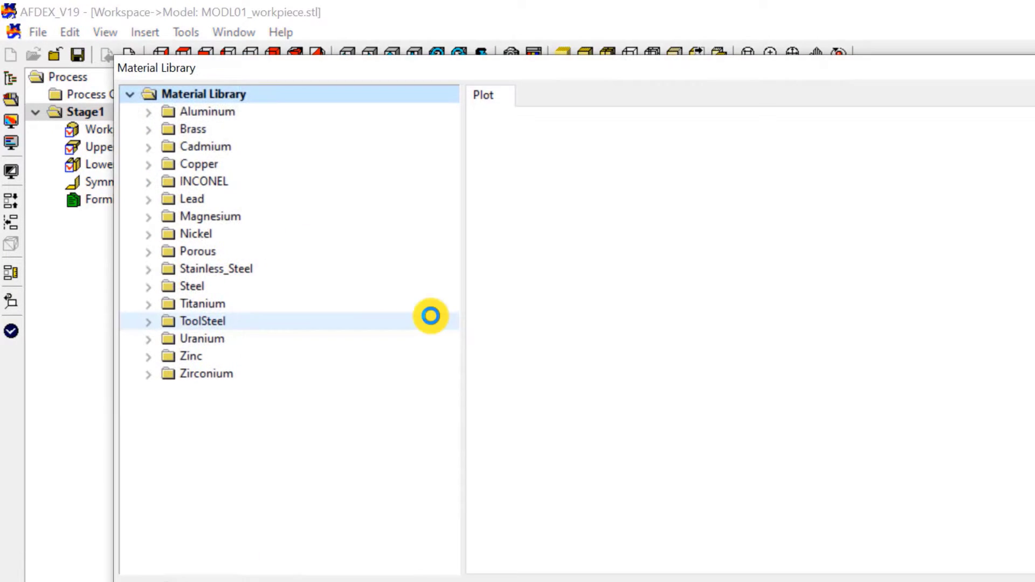
left_click(136, 260)
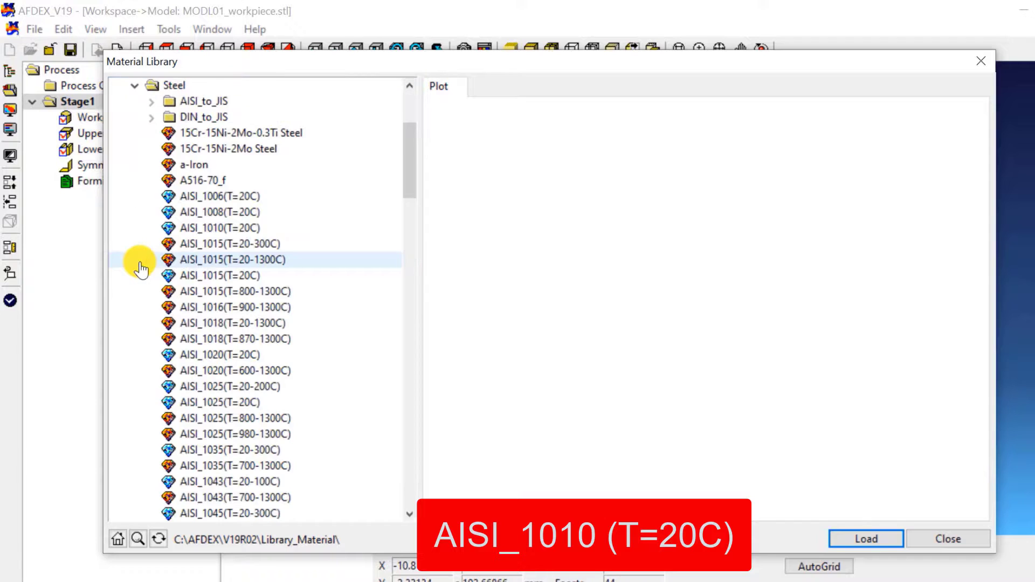
left_click(276, 230)
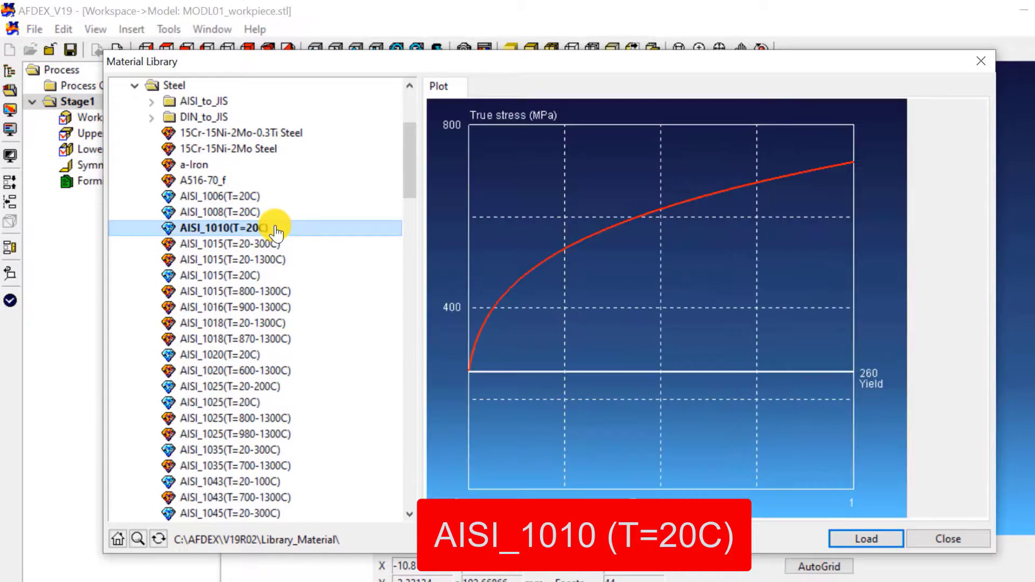
left_click(862, 539)
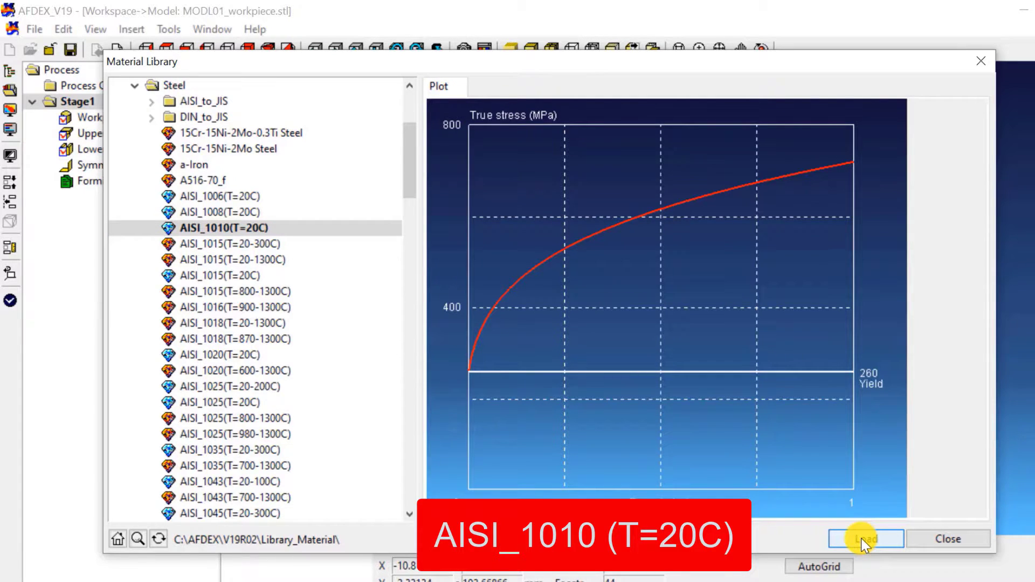
left_click(960, 544)
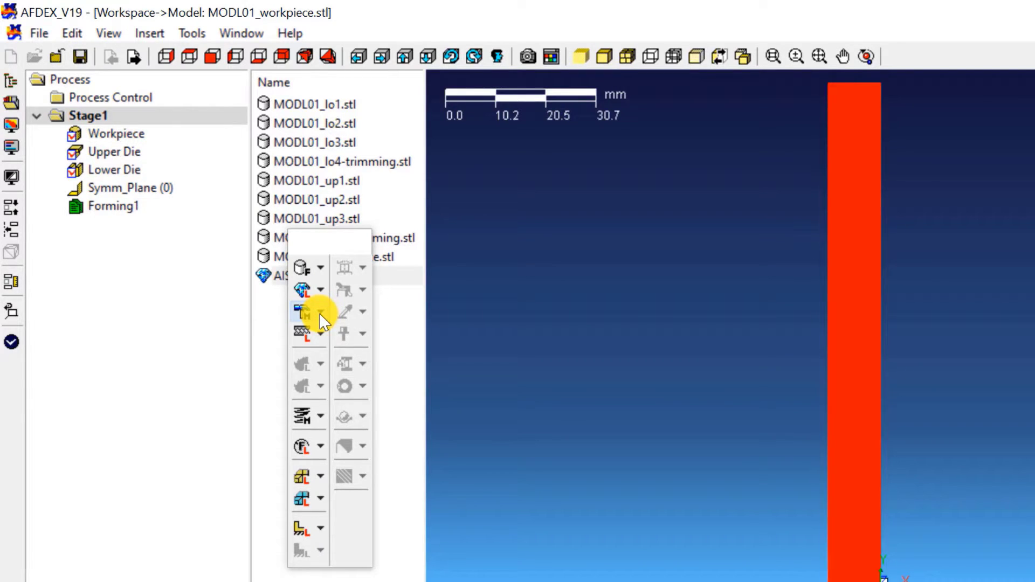
Step: Define a manual press with tabular motion and a translational velocity of -1 mm/s in Y
left_click(319, 313)
left_click(475, 329)
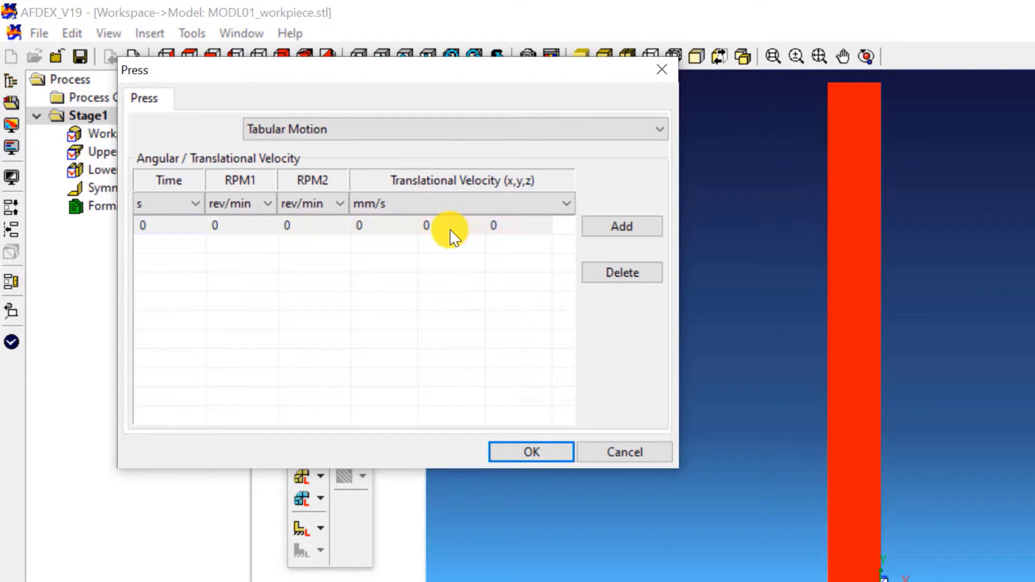
left_click(452, 227)
type("-1")
left_click(463, 361)
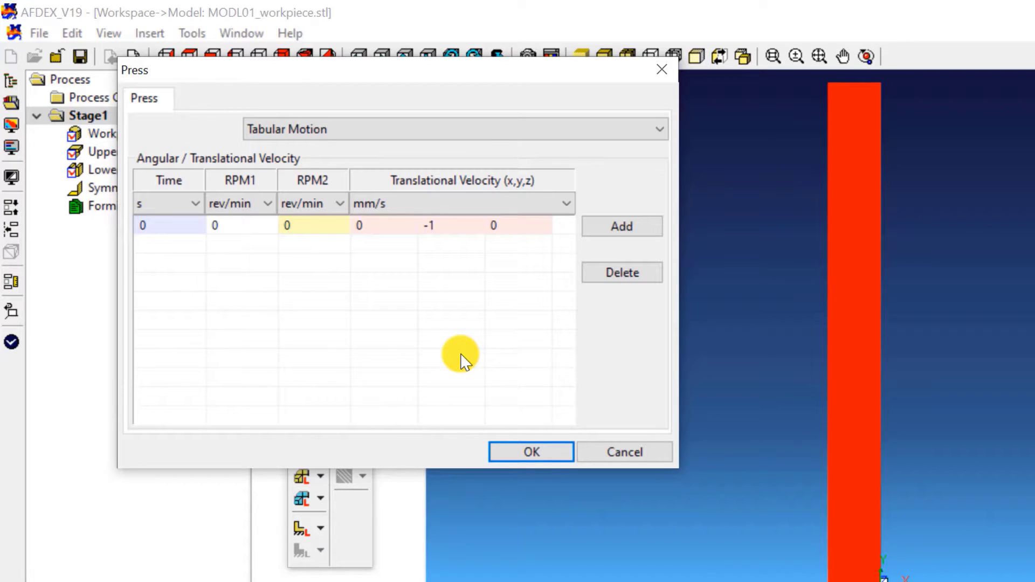
left_click(509, 450)
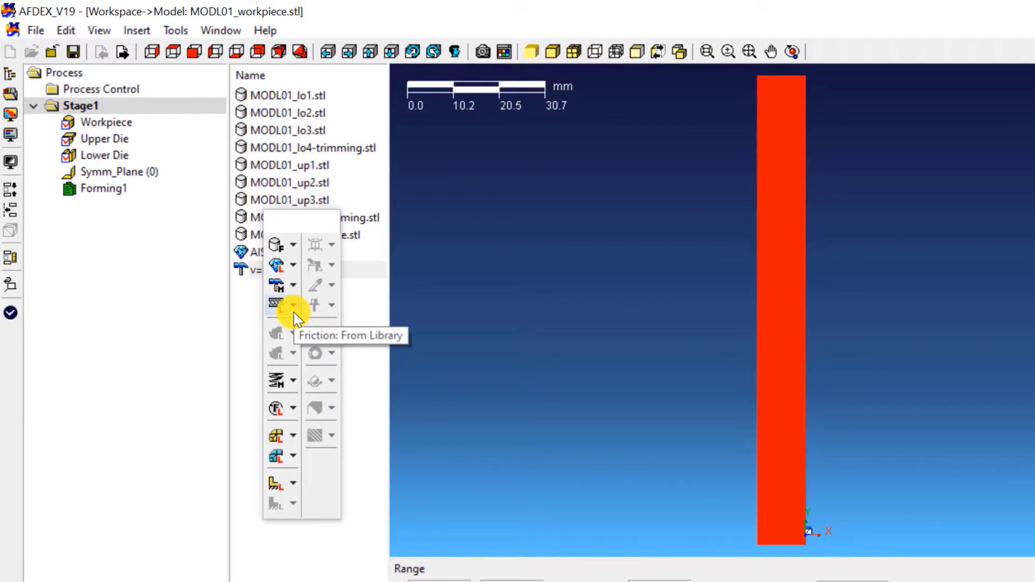
Step: Load the Oil_Cold(Steel) friction condition from the friction library
left_click(294, 307)
left_click(404, 343)
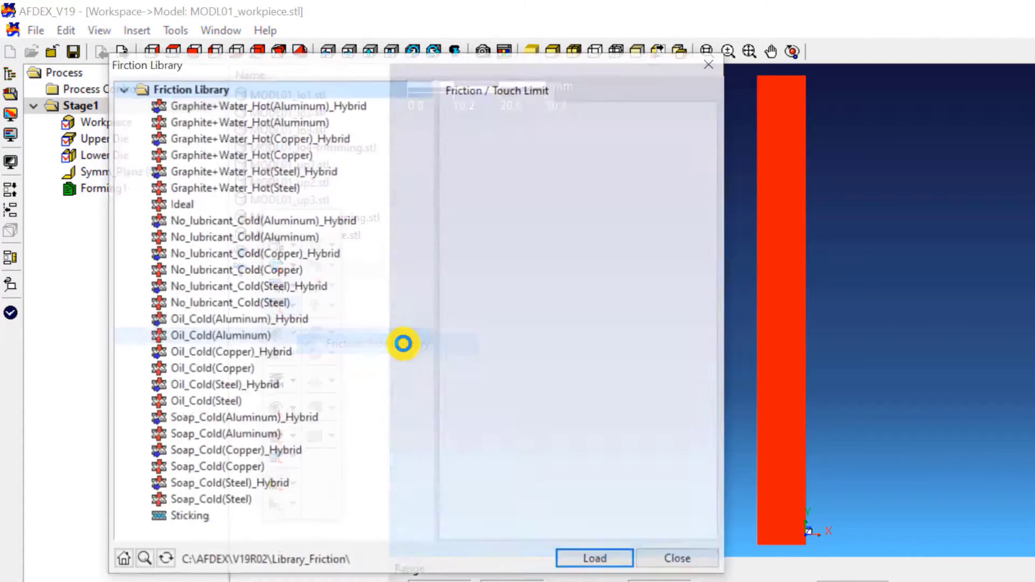
left_click(217, 403)
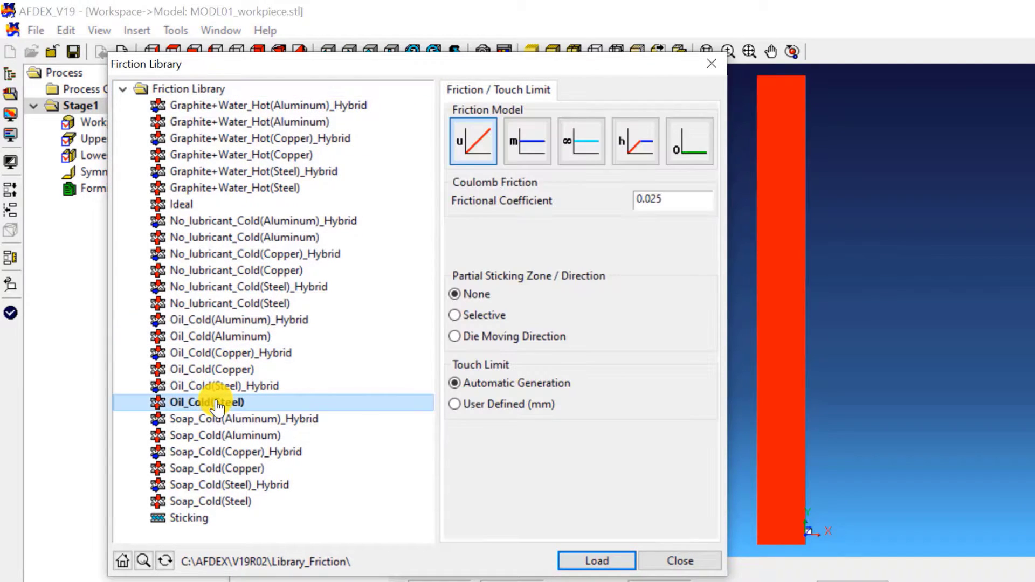
left_click(598, 561)
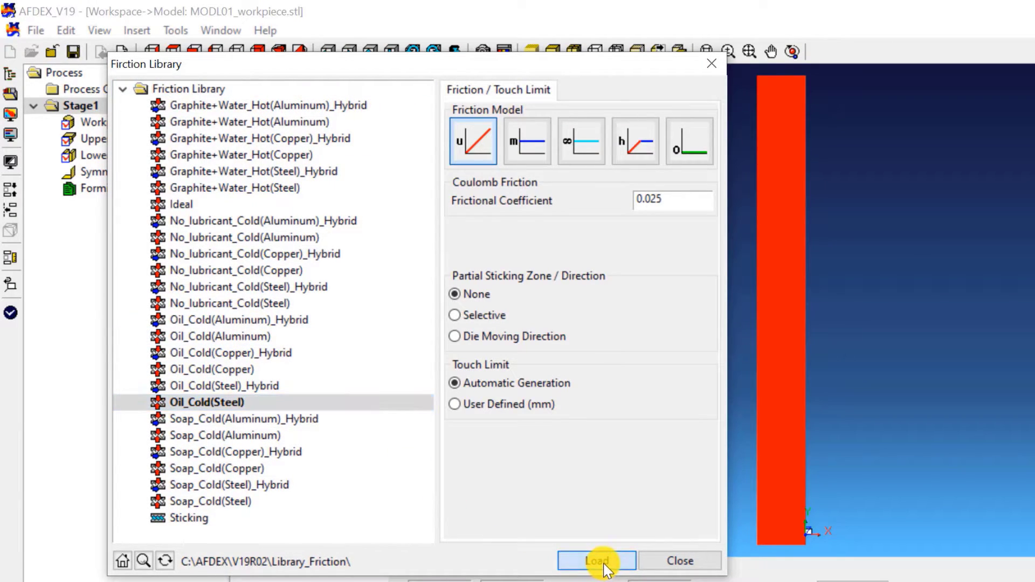
left_click(656, 562)
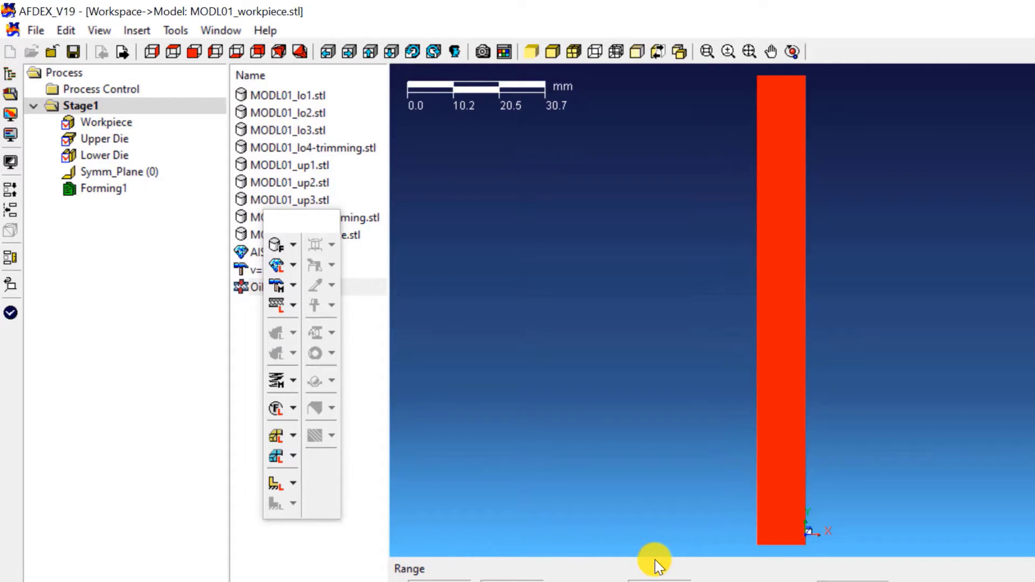
Step: Add three more stages to the process so that it has four stages
left_click_drag(286, 228, 428, 183)
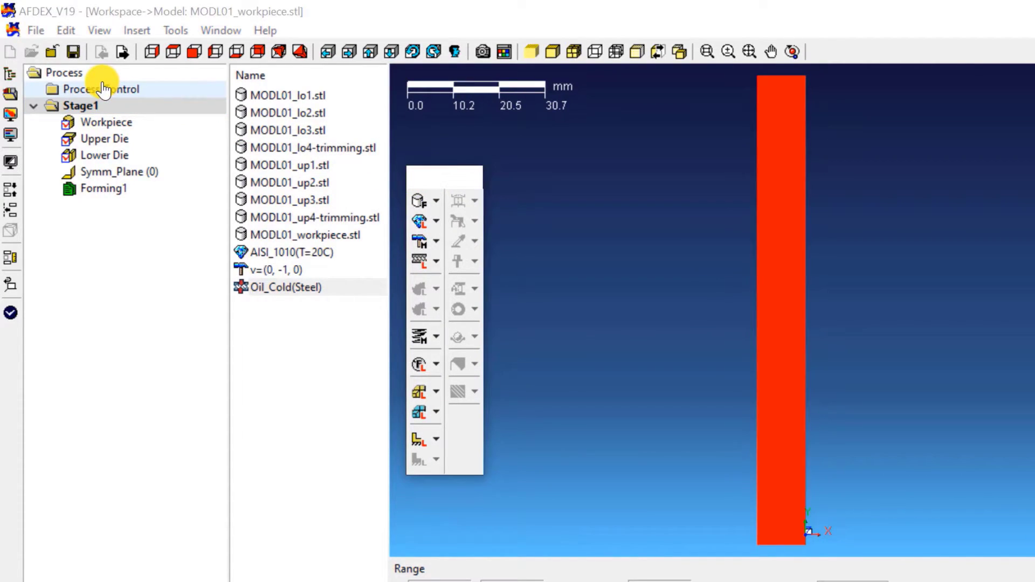
right_click(65, 76)
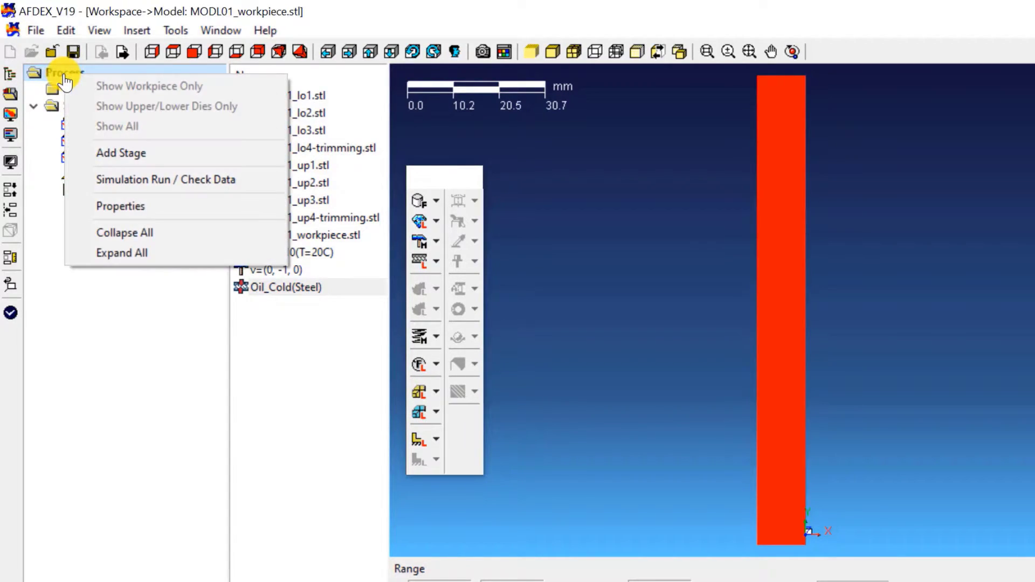
left_click(103, 148)
right_click(65, 74)
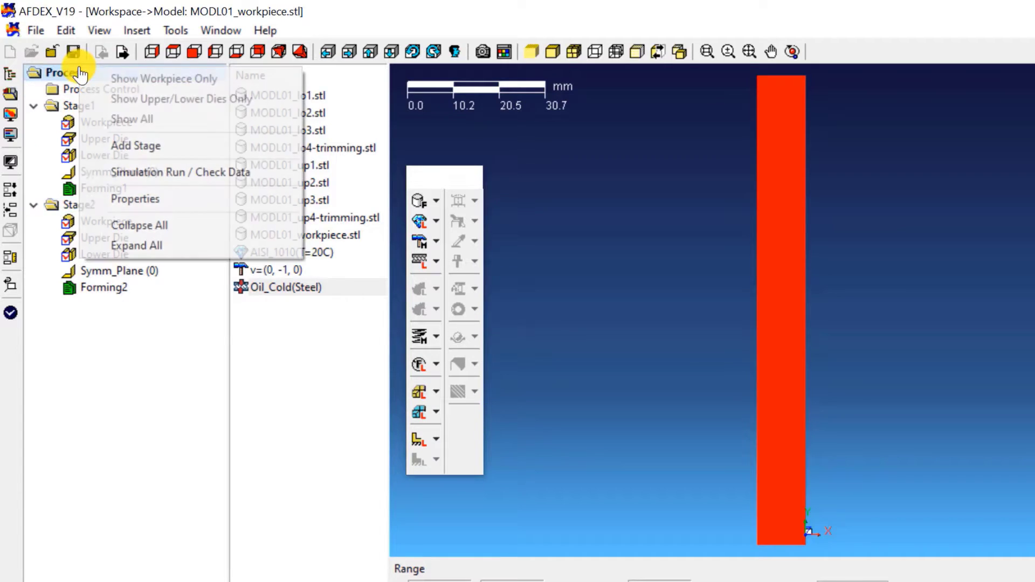
left_click(133, 144)
right_click(71, 74)
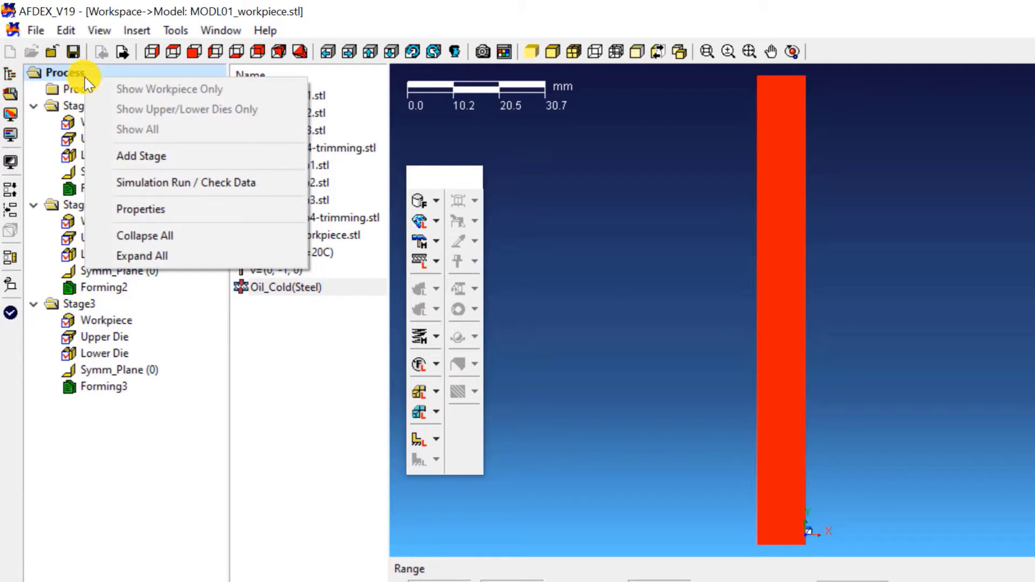
left_click(154, 154)
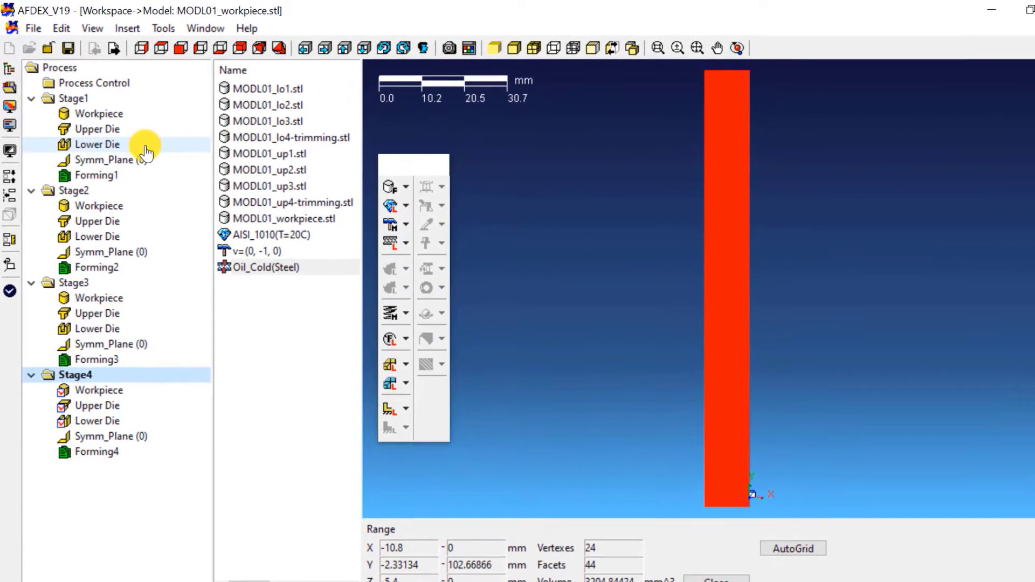
Step: Assign MODL01_lo1.stl to the Stage1 lower die and MODL01_lo2.stl to the Stage2 lower die
left_click(289, 89)
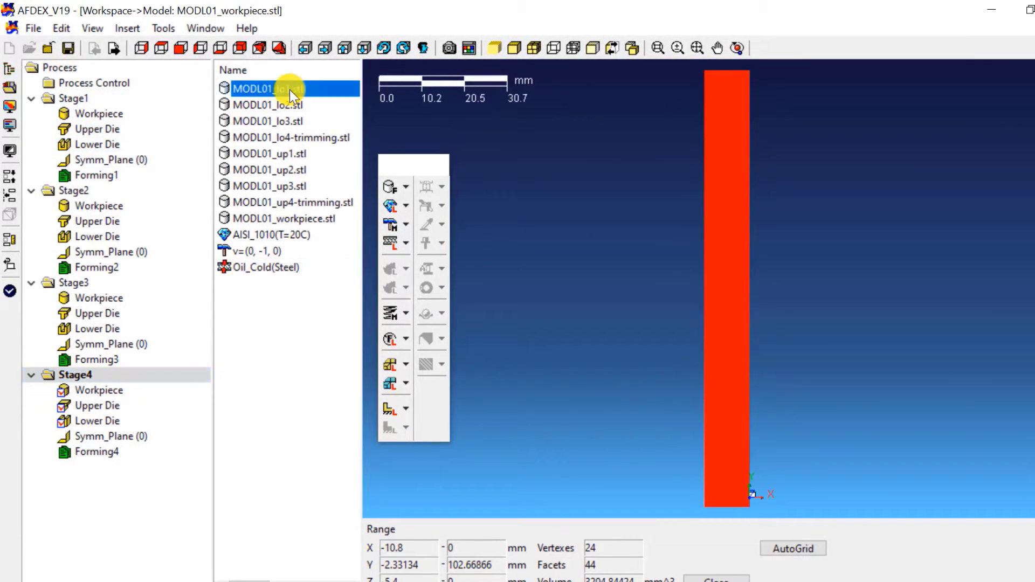
left_click_drag(325, 93, 100, 152)
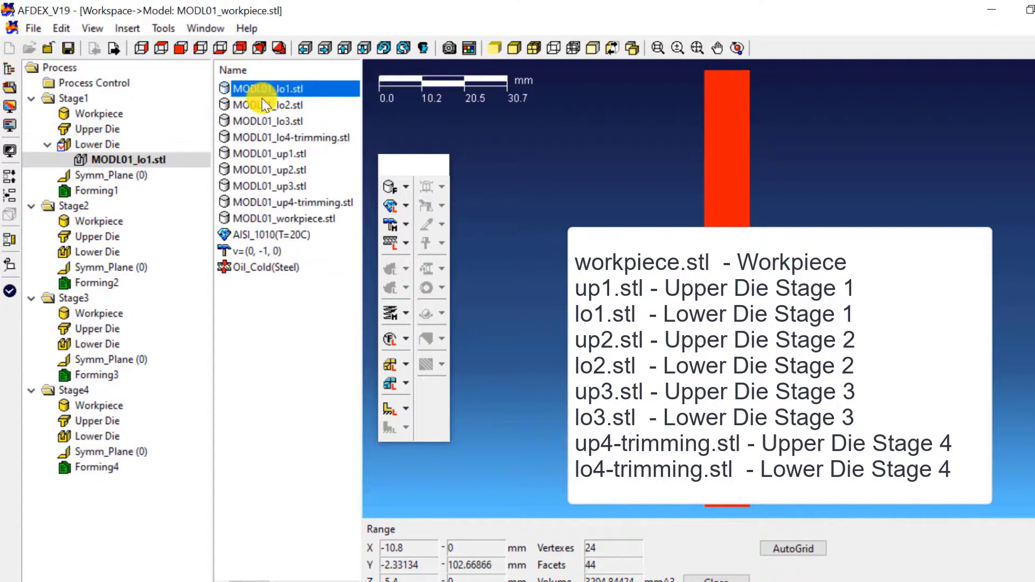
left_click(288, 107)
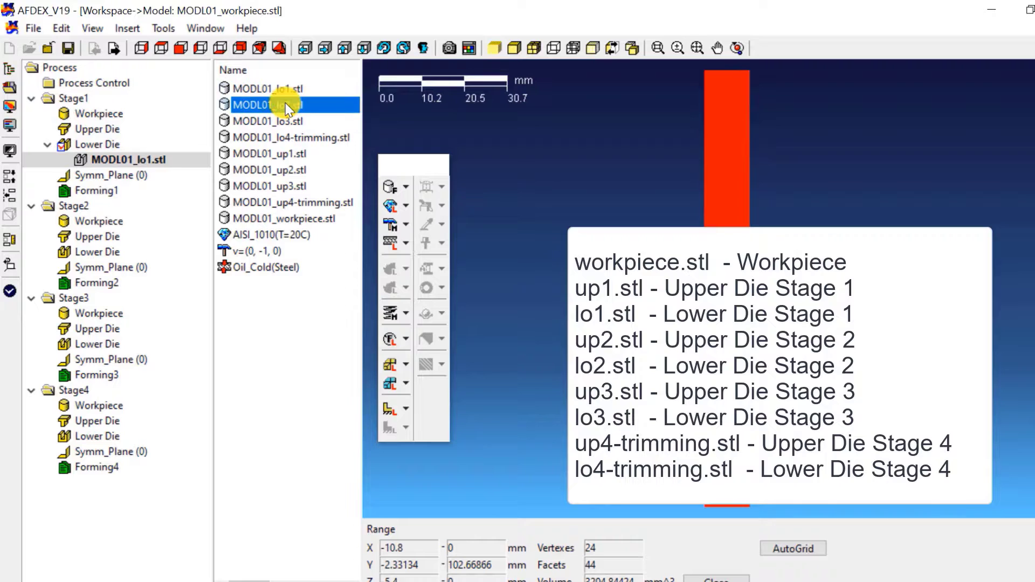
left_click_drag(309, 105, 84, 254)
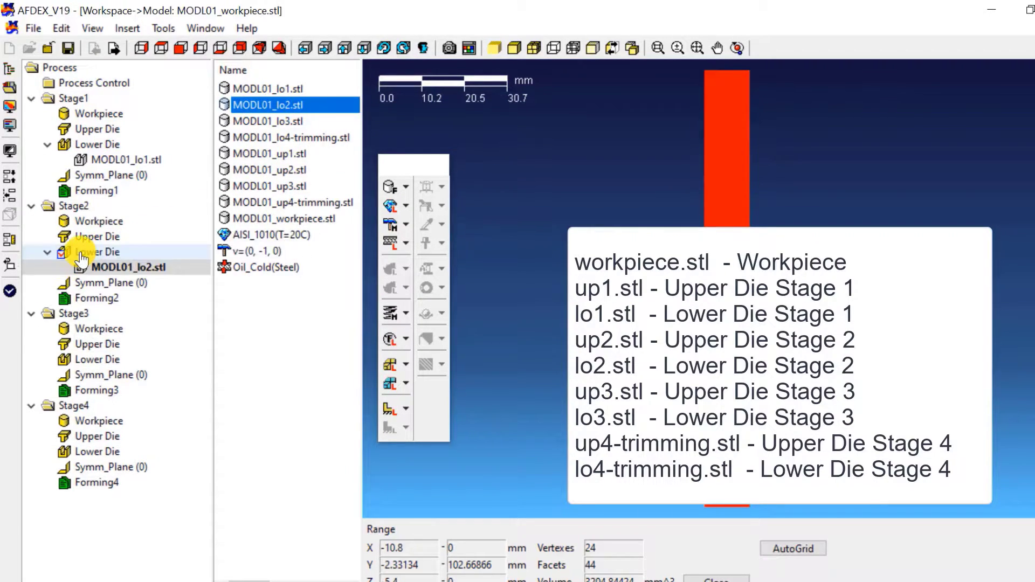
Step: Assign MODL01_lo3.stl to the Stage3 lower die and MODL01_lo4-trimming.stl to the Stage4 lower die
left_click(296, 121)
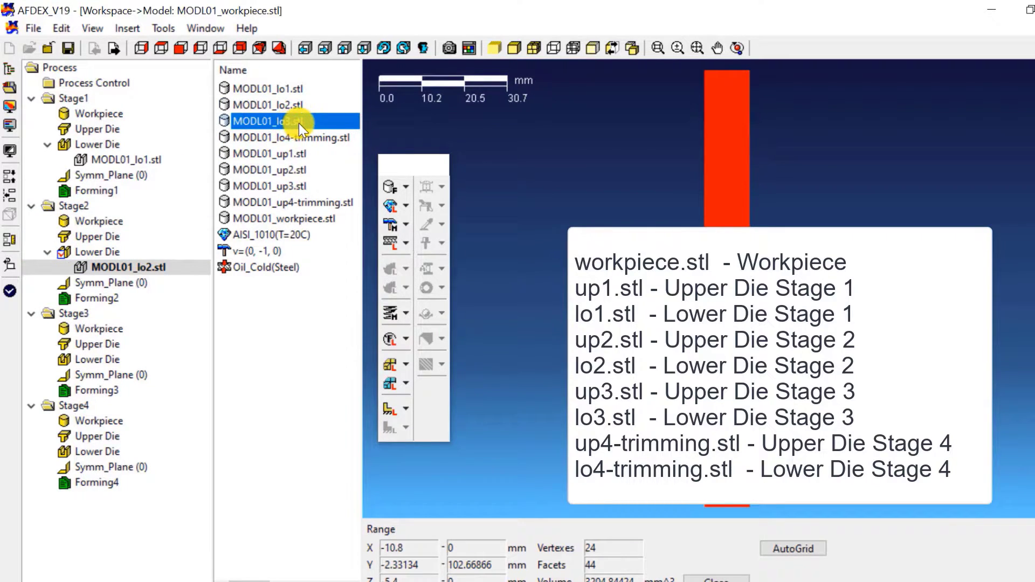
left_click_drag(299, 123, 98, 365)
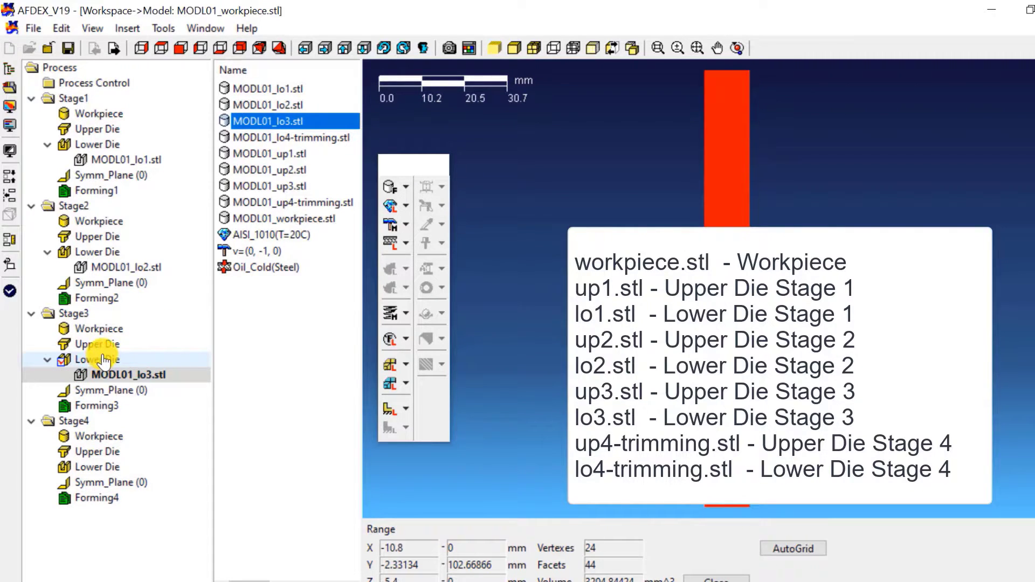
left_click(297, 138)
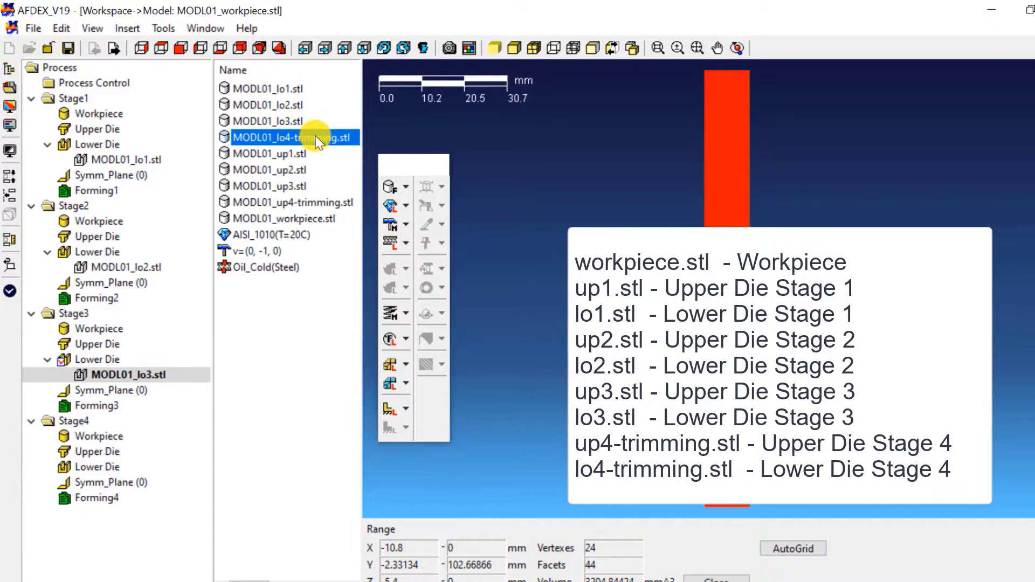
left_click_drag(318, 141, 92, 474)
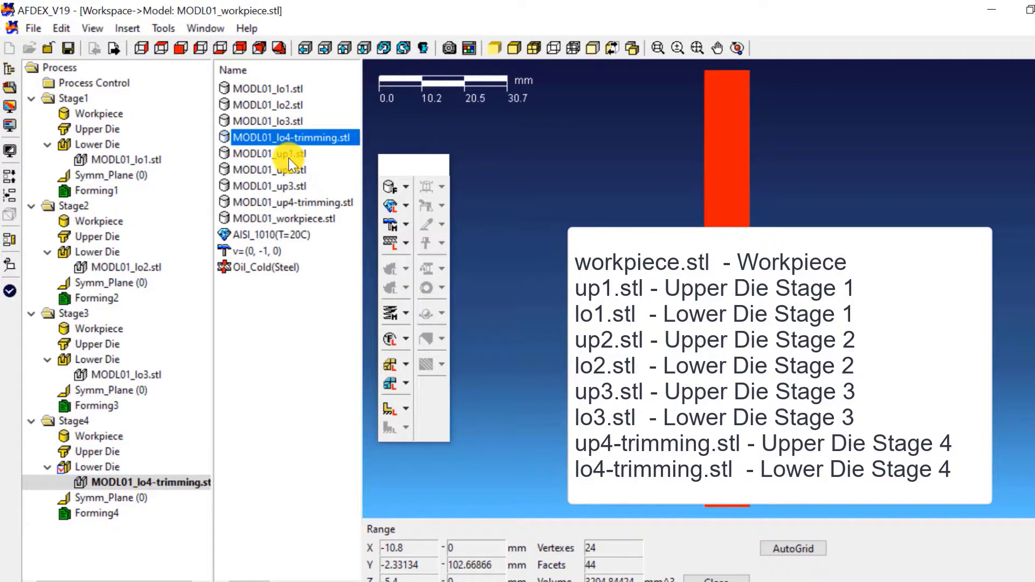
Step: Assign MODL01_up1.stl to the Stage1 upper die and MODL01_up2.stl to the Stage2 upper die
left_click_drag(289, 157, 102, 138)
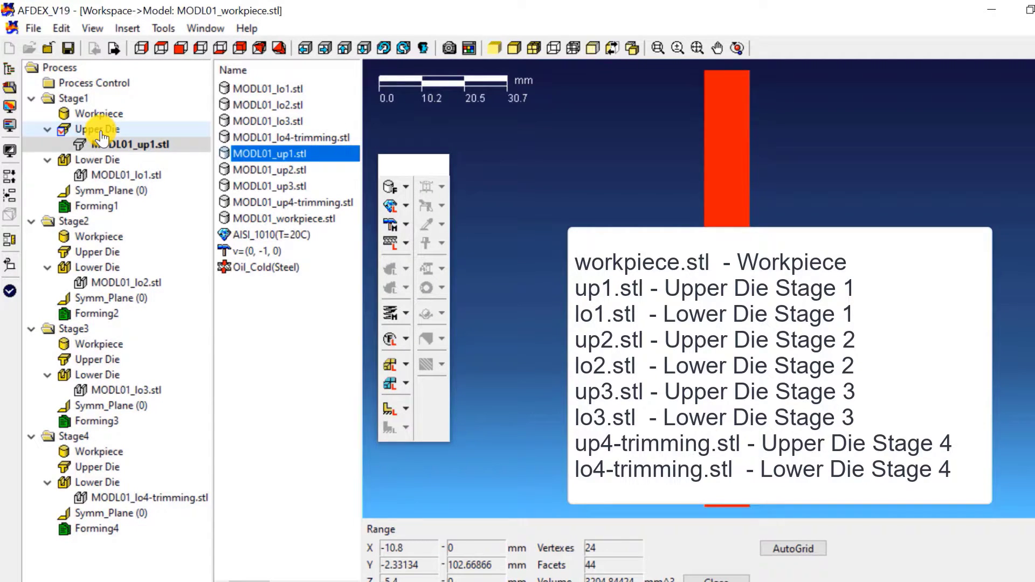
left_click(282, 171)
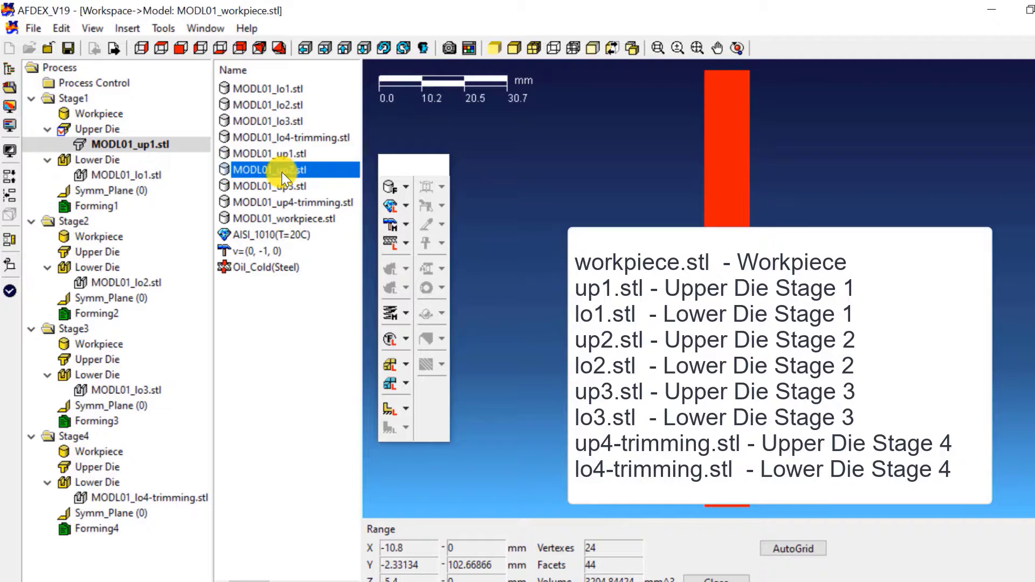
left_click_drag(319, 170, 106, 260)
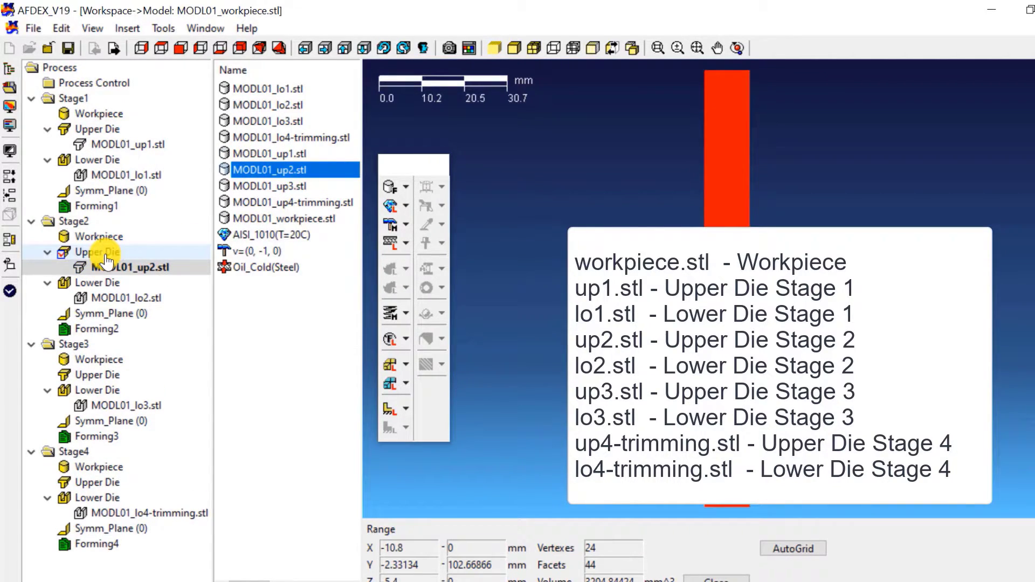
Step: Assign MODL01_up3.stl to the Stage3 upper die and MODL01_up4-trimming.stl to the Stage4 upper die
left_click(289, 189)
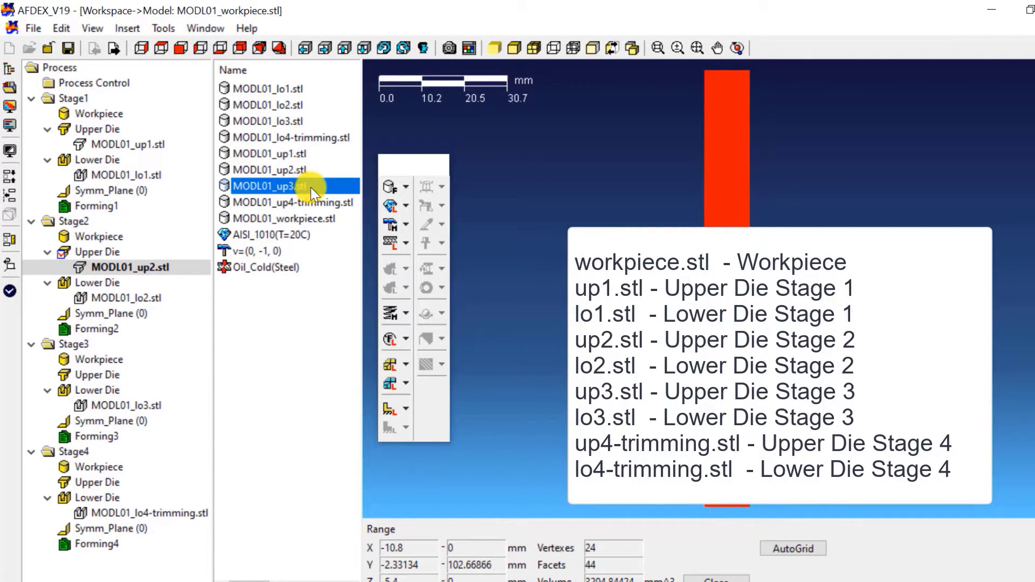
left_click_drag(311, 186, 95, 381)
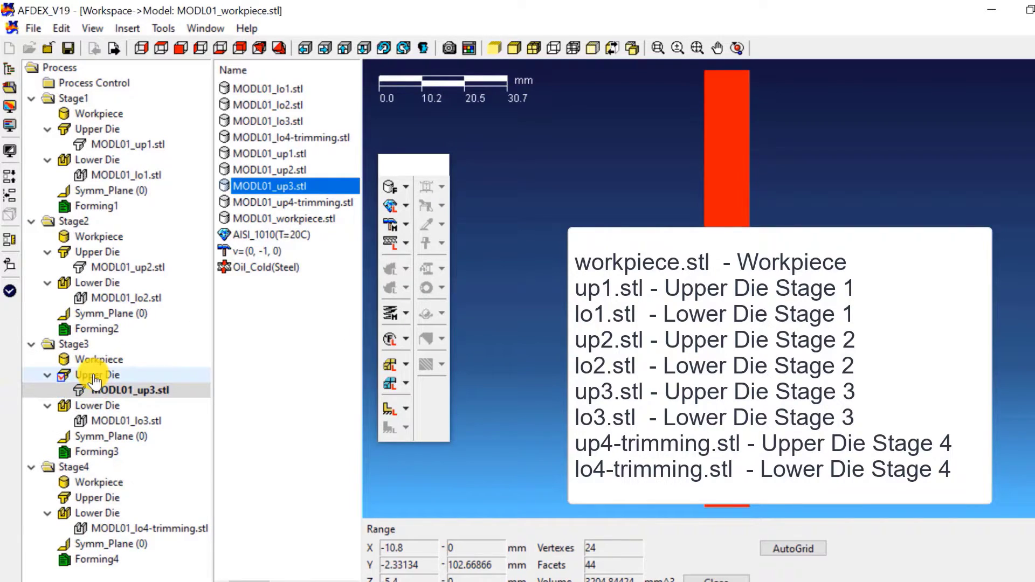
left_click(302, 204)
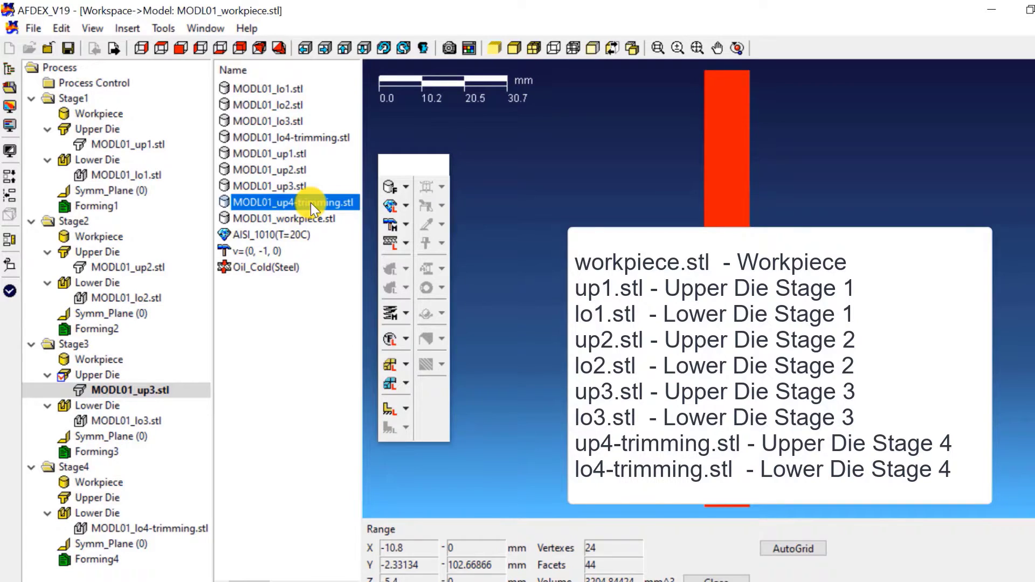
left_click_drag(251, 371, 85, 497)
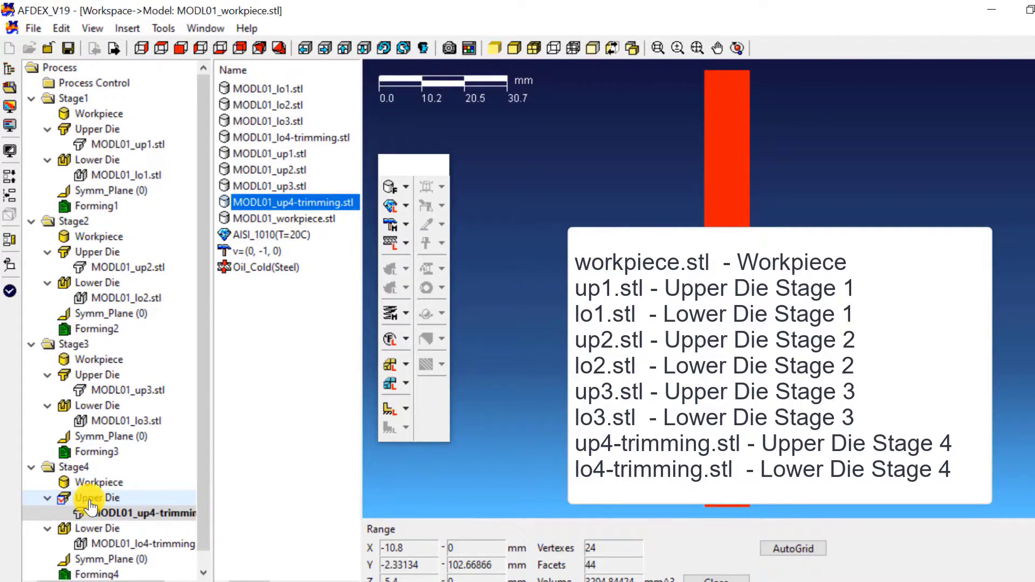
Step: Assign MODL01_workpiece.stl to the Stage1 workpiece and apply the AISI_1010(T=20C) material to the workpieces of all stages
left_click(302, 218)
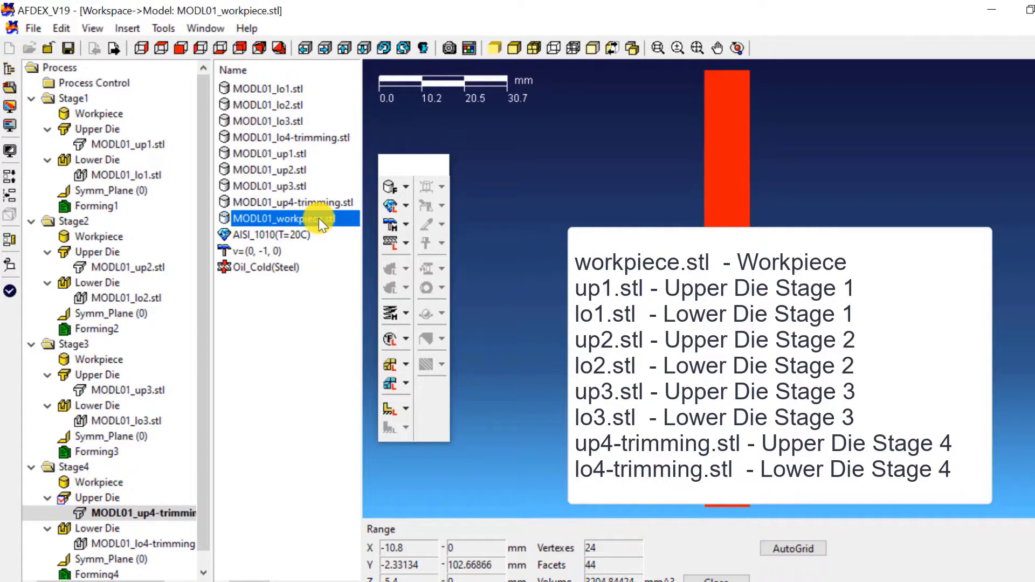
left_click_drag(318, 218, 83, 116)
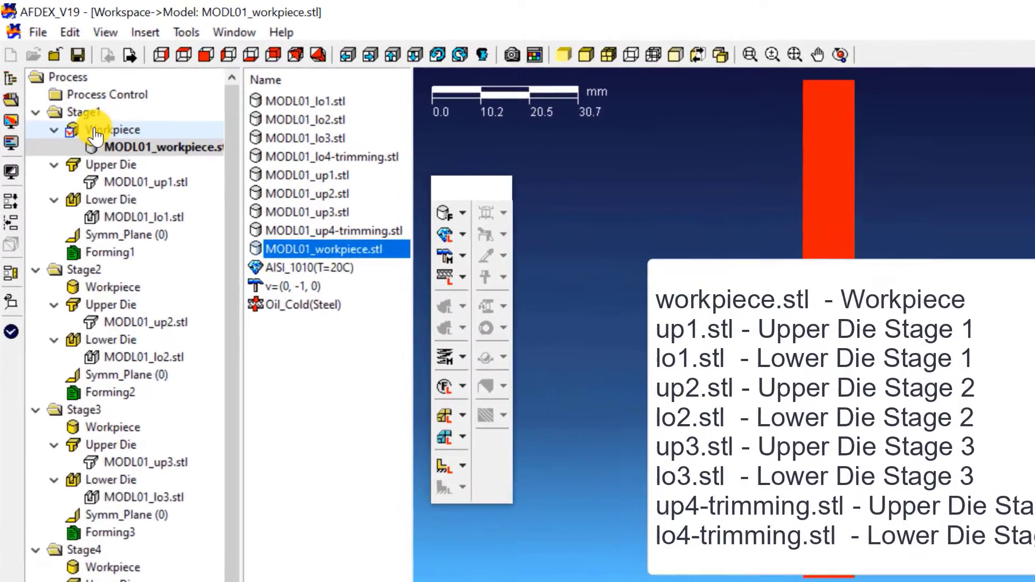
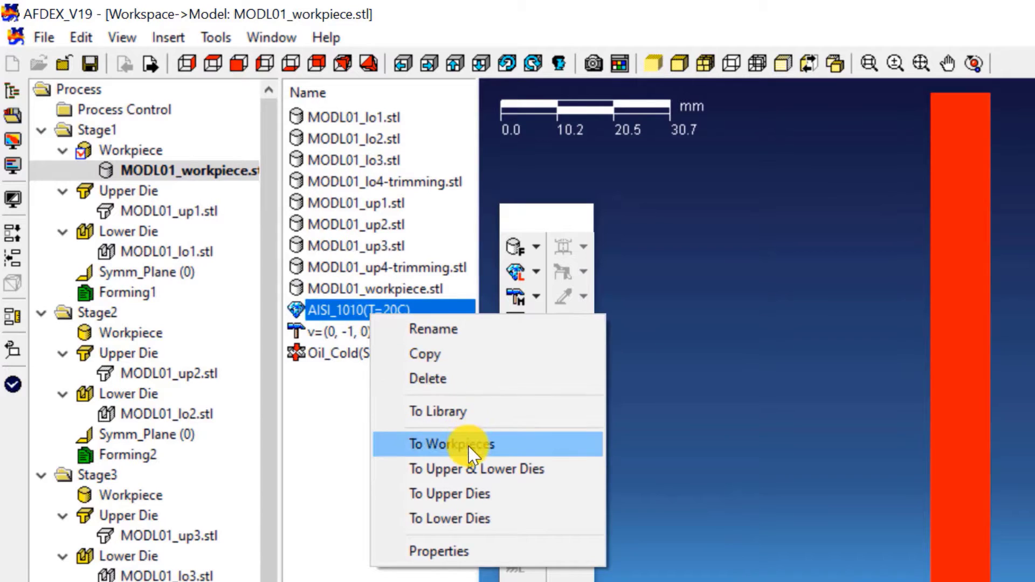
left_click(464, 446)
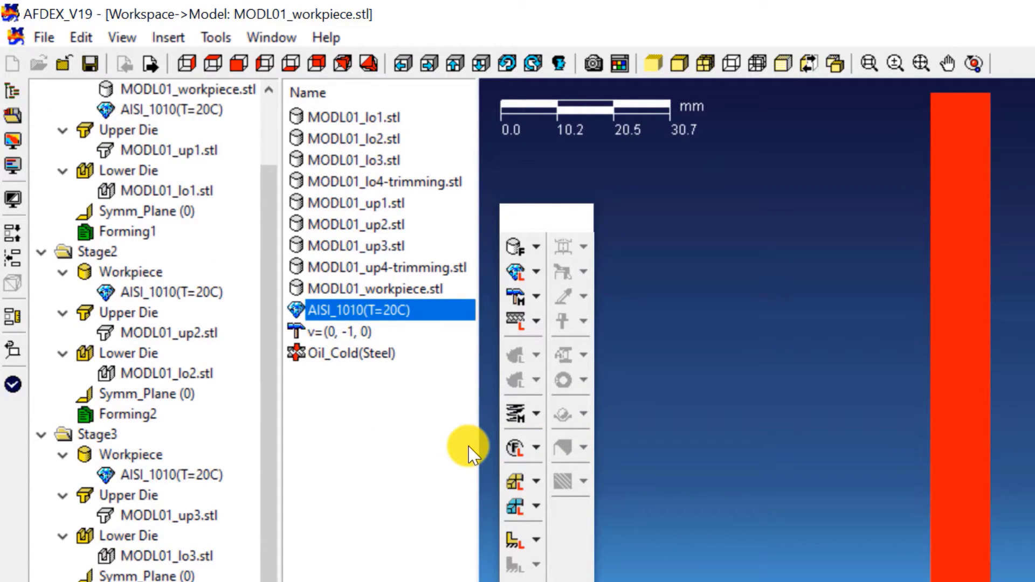
Step: Apply the v=(0, -1, 0) press to all upper dies and the Oil_Cold(Steel) friction to all upper and lower dies
left_click(343, 332)
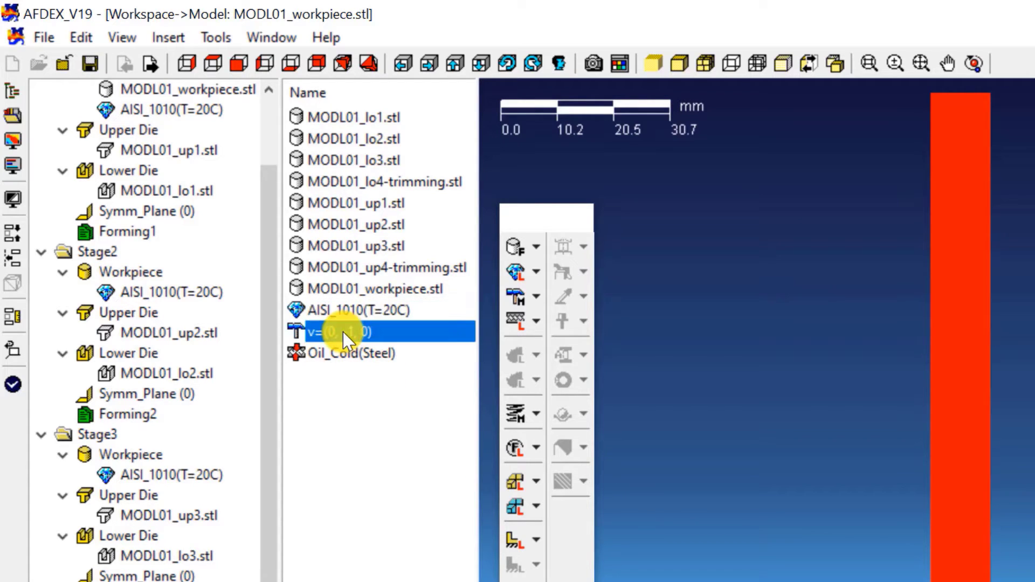
right_click(343, 332)
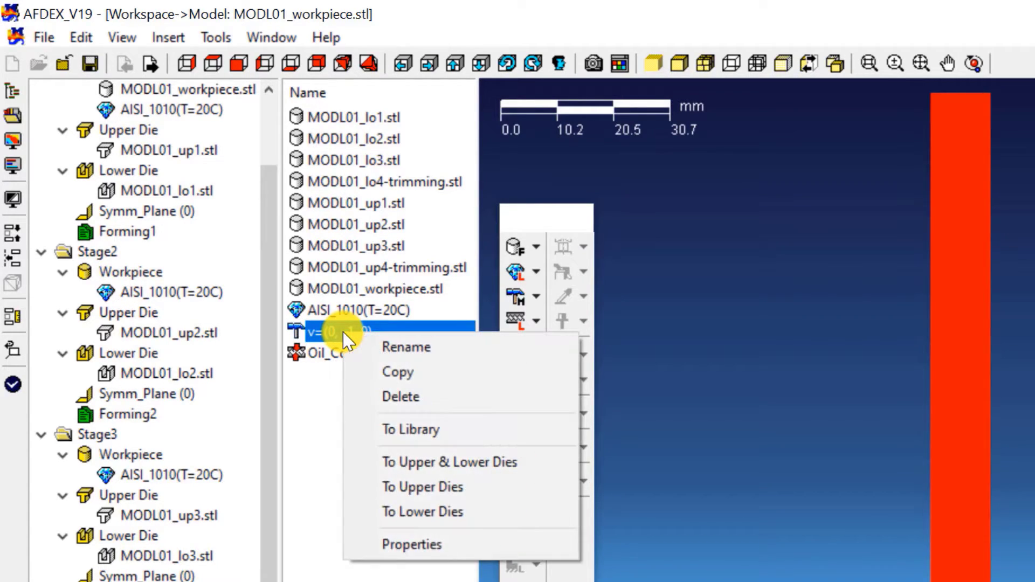
left_click(416, 492)
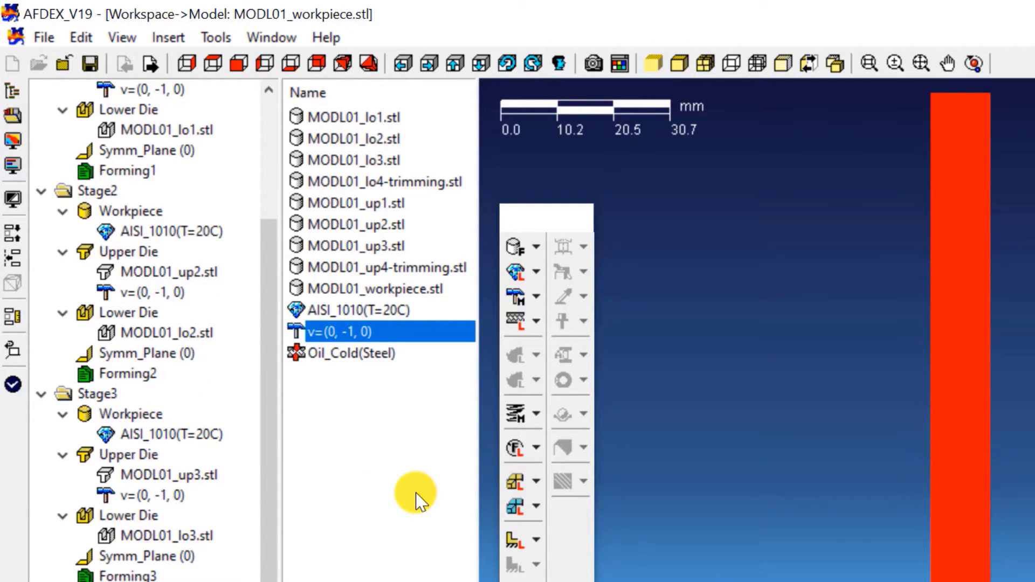
right_click(358, 357)
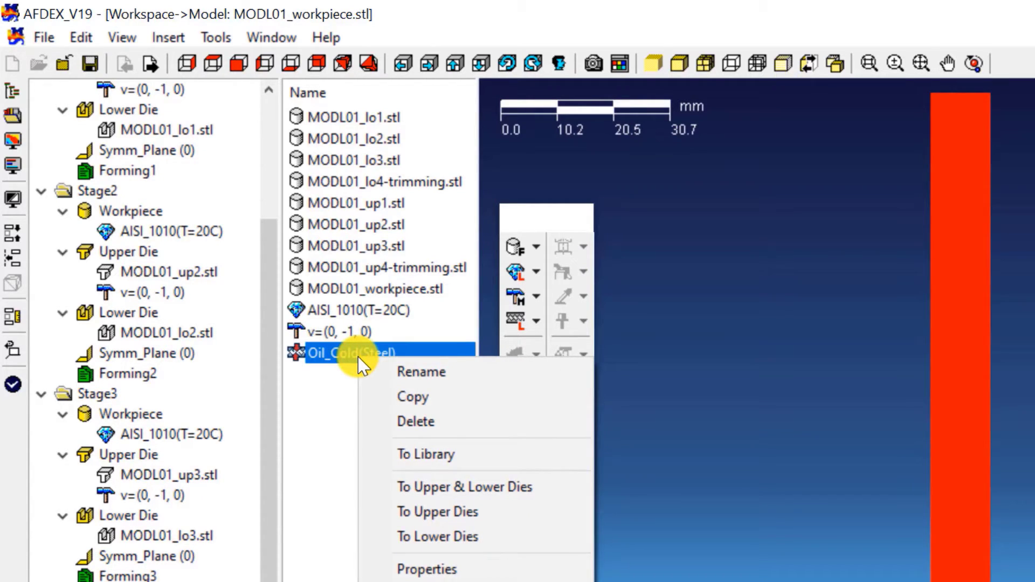
left_click(515, 497)
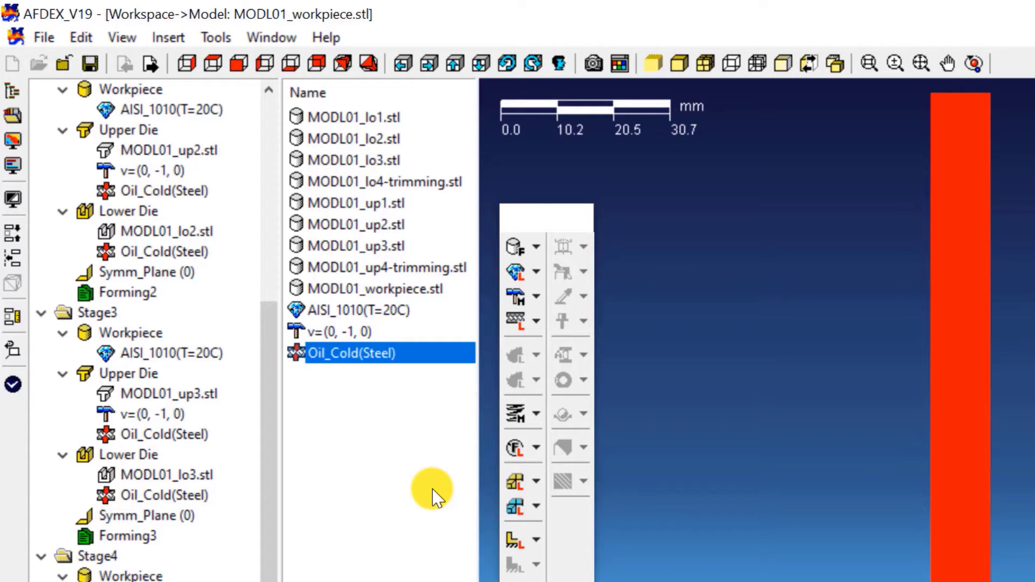
Step: Auto-position the Stage1 dies against the workpiece along the Y axis without initializing all stages
left_click_drag(273, 536, 283, 299)
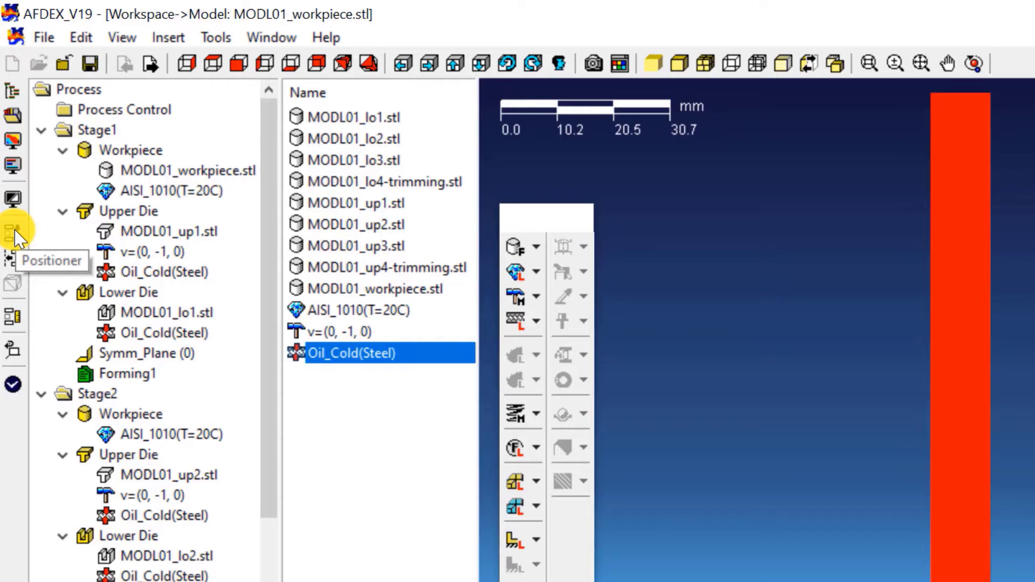
left_click(93, 130)
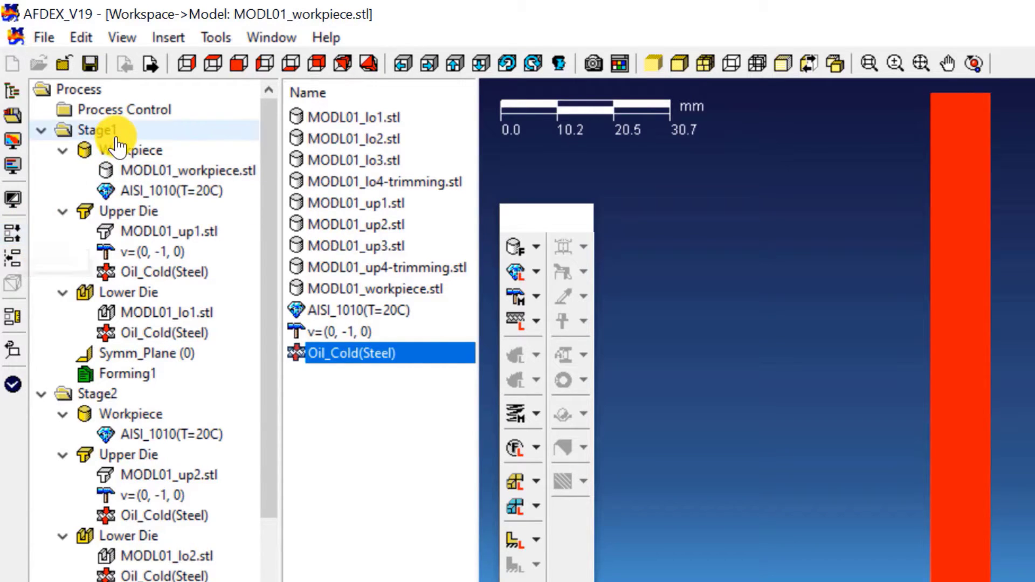
left_click(17, 232)
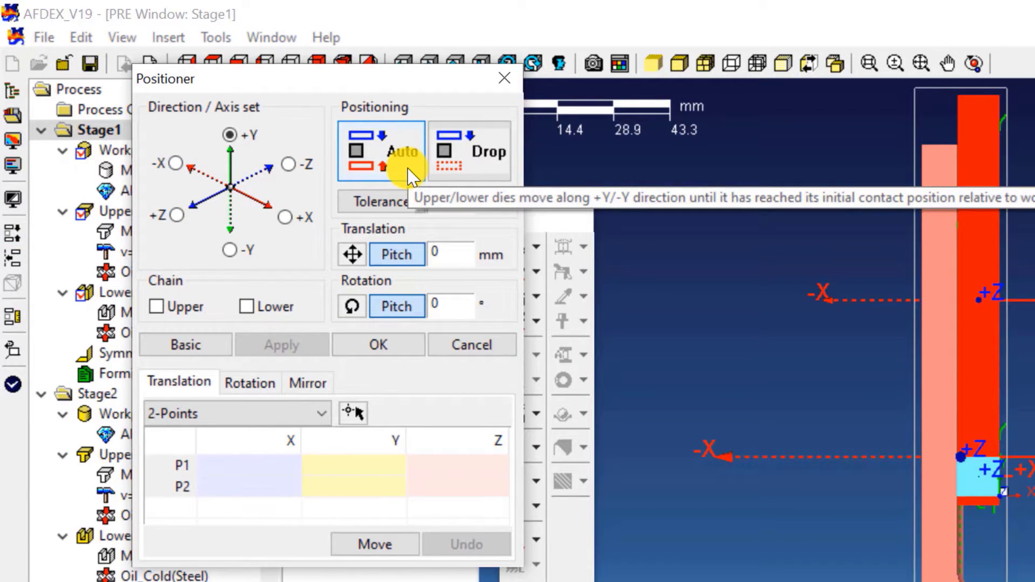
left_click(410, 174)
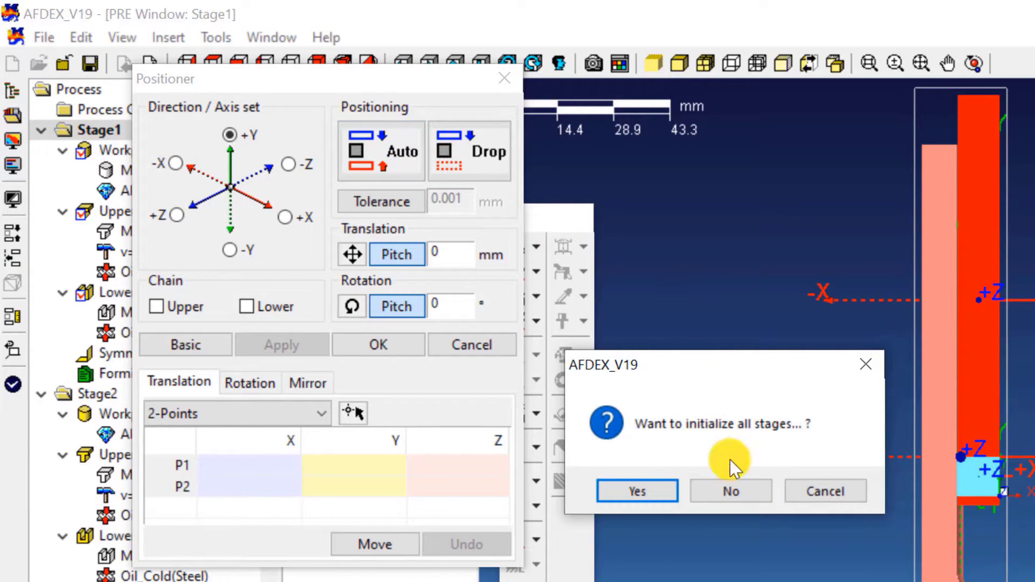
left_click(732, 491)
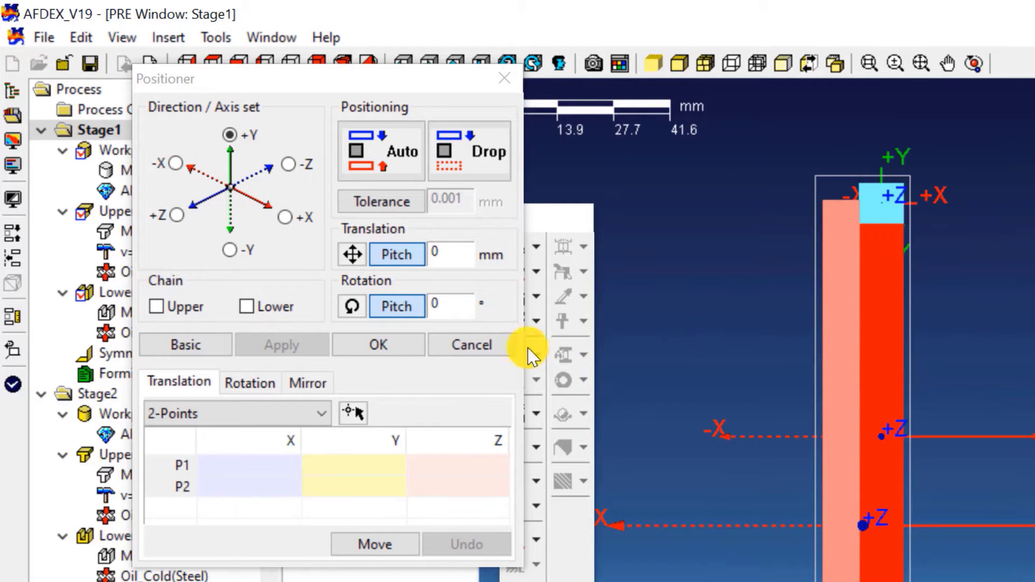
left_click(392, 349)
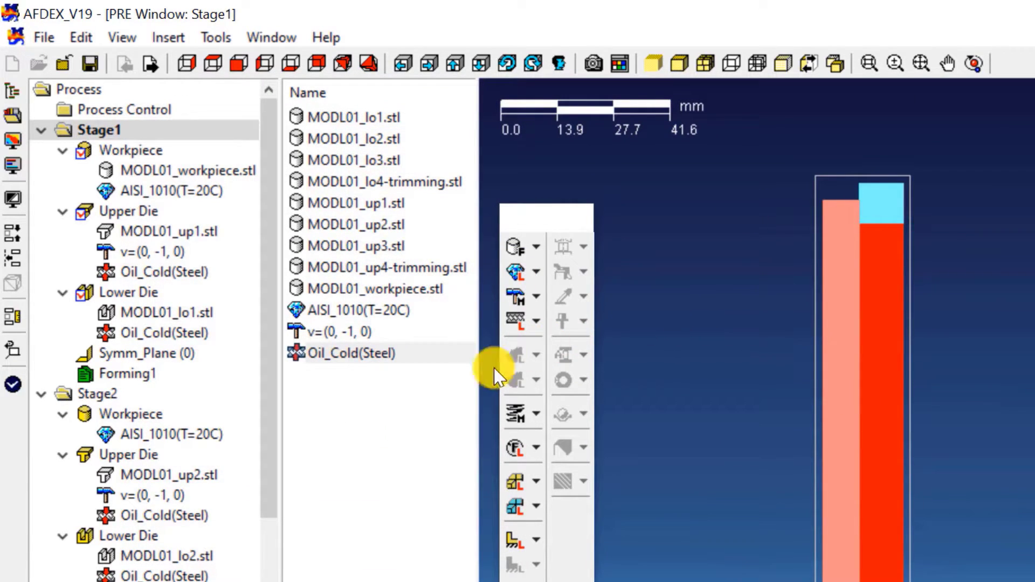
Step: Define two symmetry planes for Stage1 by picking the two flat cut faces of the model
double_click(186, 356)
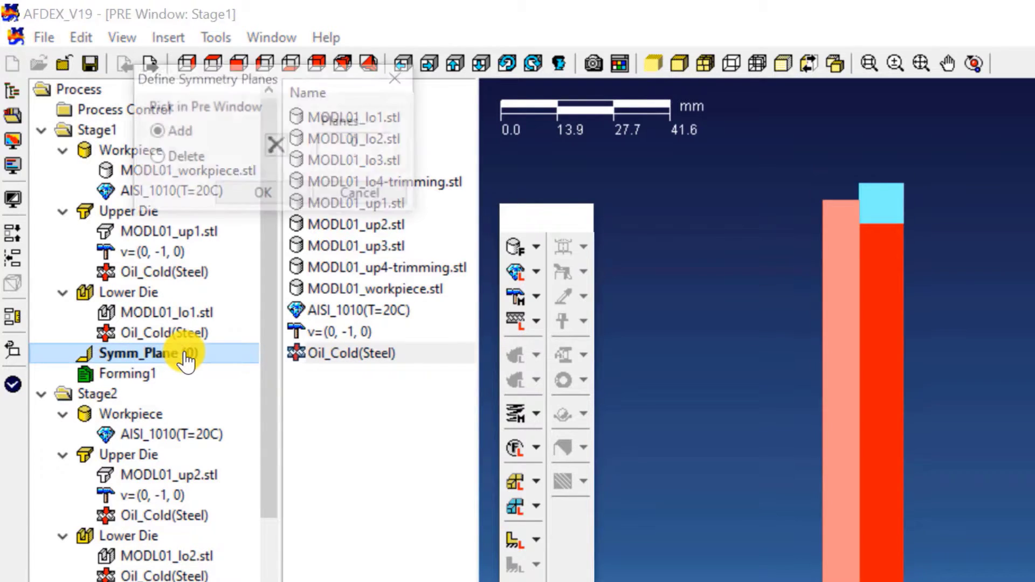
left_click_drag(292, 92, 609, 226)
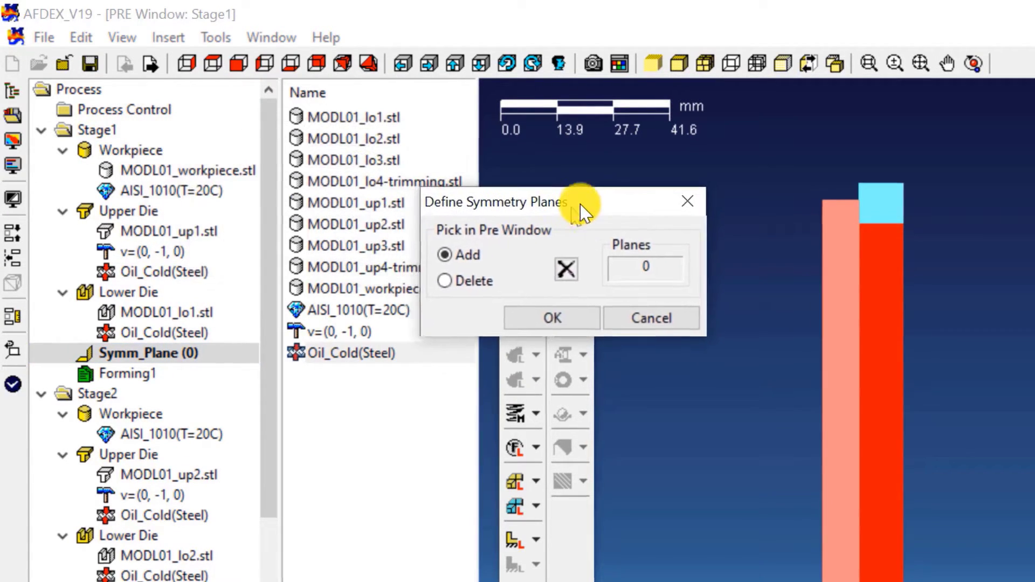
scroll(834, 240, "down", 2)
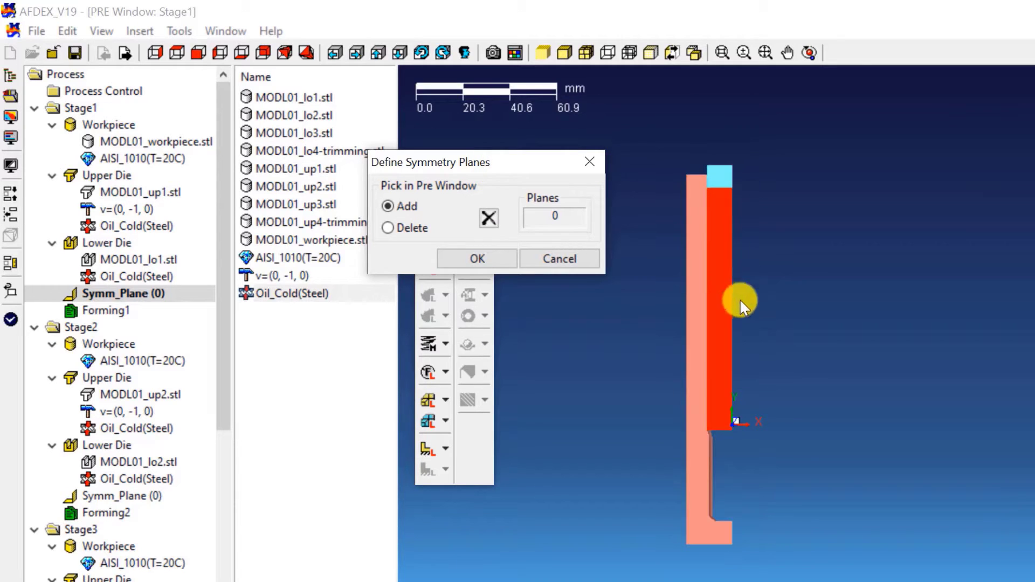
mouse_move(762, 428)
middle_mouse_down()
mouse_move(709, 446)
mouse_move(717, 438)
middle_mouse_up()
scroll(717, 438, "up", 5)
scroll(736, 413, "down", 4)
middle_click_drag(908, 292, 835, 341)
left_click(669, 240)
mouse_move(623, 300)
middle_mouse_down()
mouse_move(702, 305)
mouse_move(765, 236)
middle_mouse_up()
left_click(765, 237)
middle_click_drag(871, 279, 809, 268)
scroll(680, 165, "up", 2)
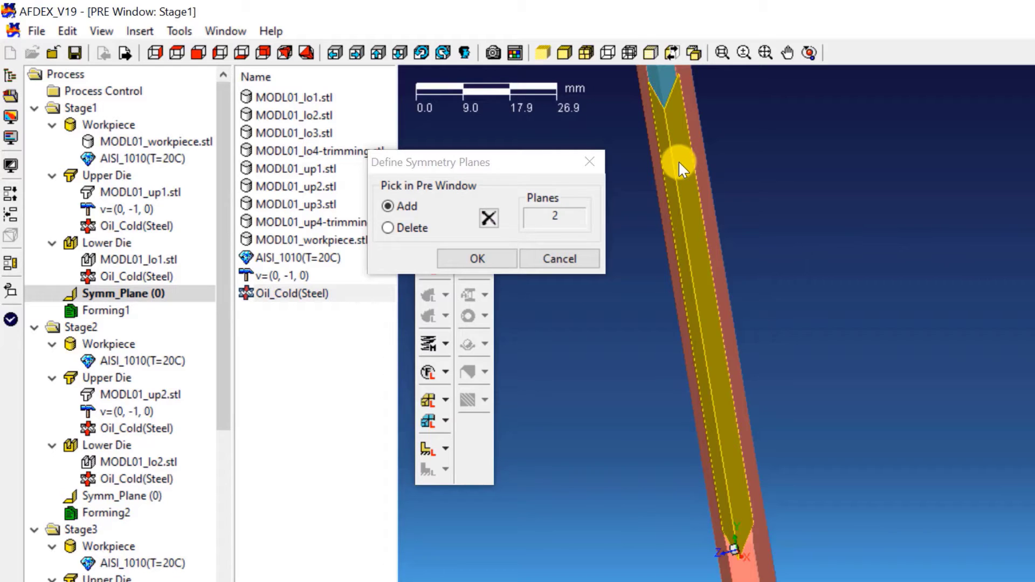
left_click(474, 259)
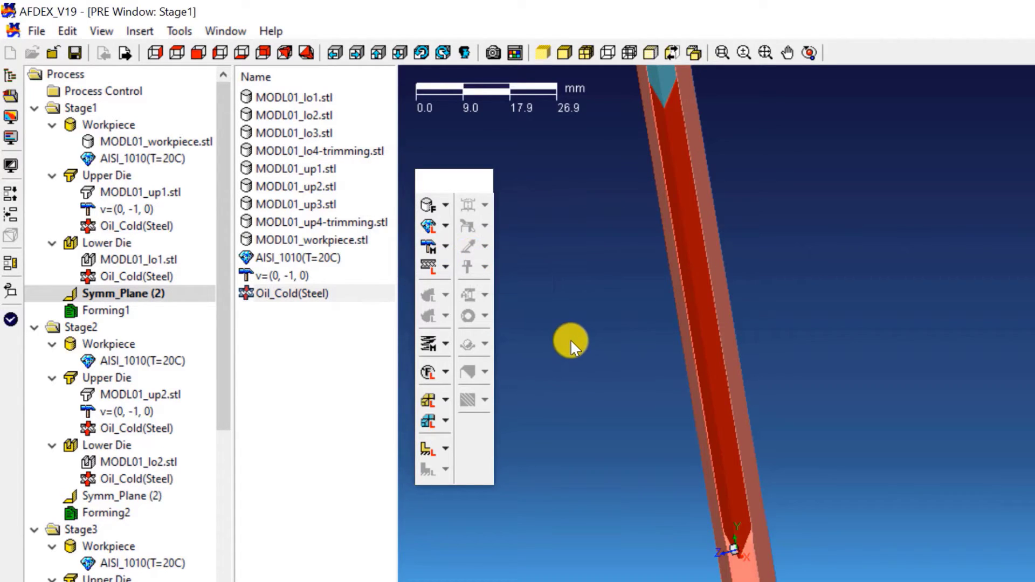
Step: Set the Forming1 stroke to 106.6 mm in the Y-direction with Distance as the stop criterion
scroll(571, 339, "down", 2)
mouse_move(630, 398)
middle_mouse_down()
mouse_move(677, 353)
mouse_move(746, 340)
mouse_move(793, 370)
mouse_move(749, 369)
middle_mouse_up()
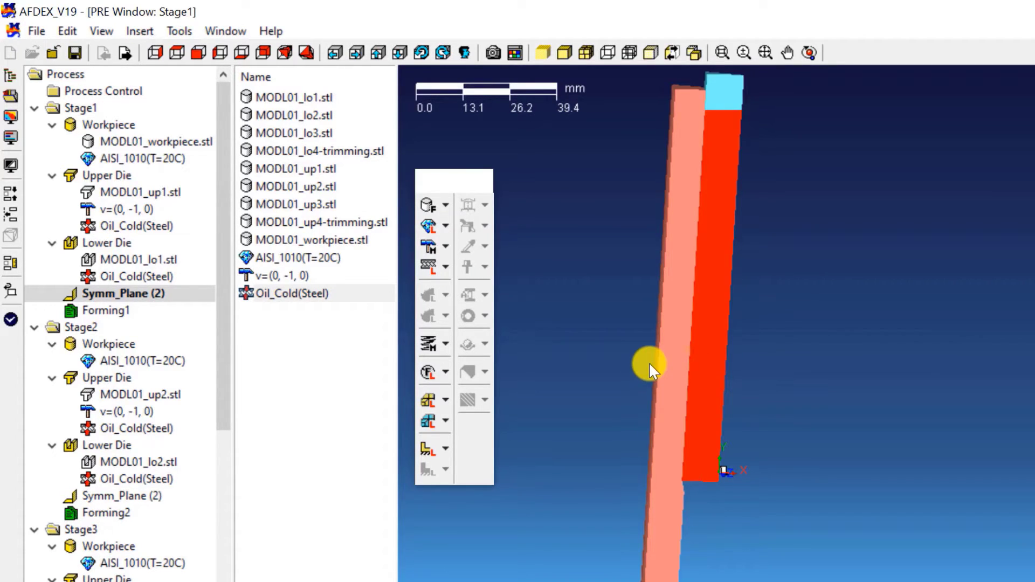
left_click(108, 311)
double_click(115, 319)
left_click_drag(607, 160, 334, 119)
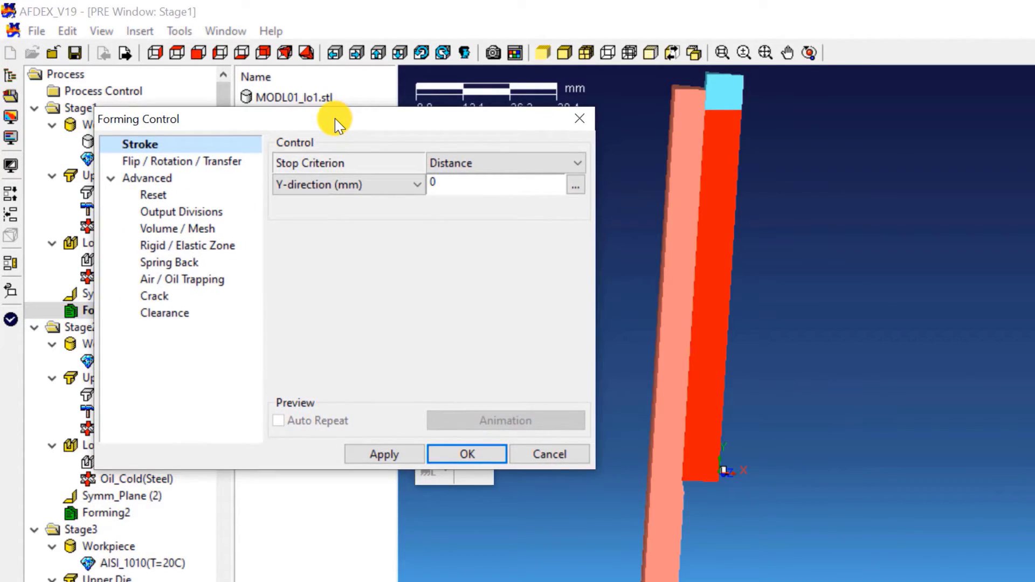
left_click(481, 184)
type("106.6")
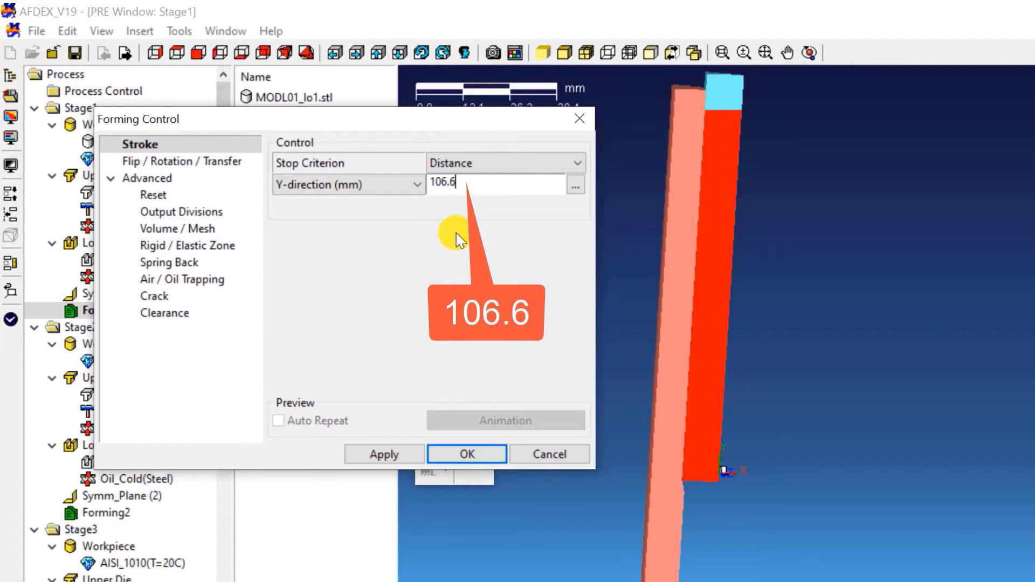
Step: Define the Stage1 stroke by two nodes, from the bottom corner of MODL01_up1.stl to the cavity floor corner of MODL01_lo1.stl
left_click(575, 185)
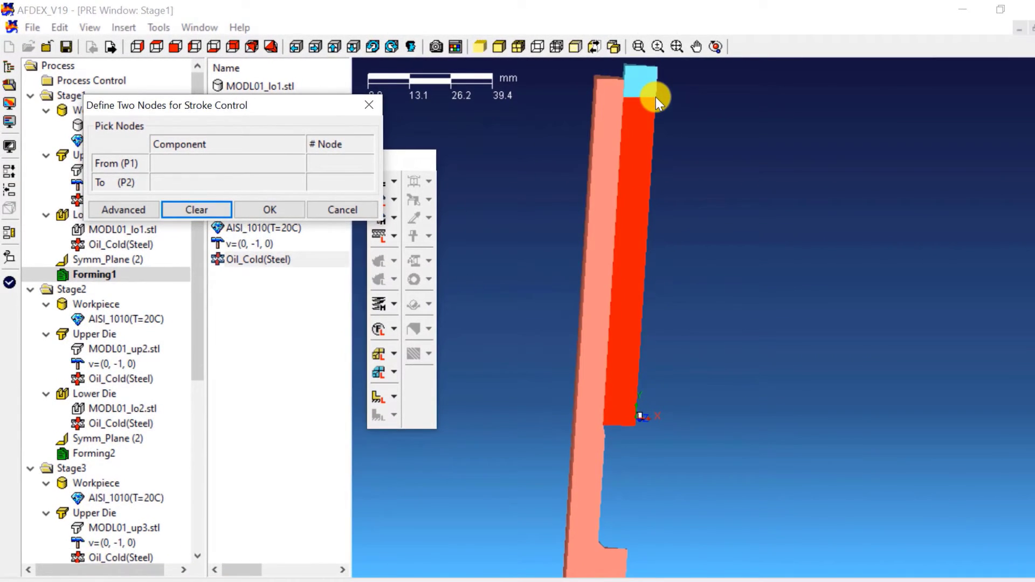
left_click(741, 110)
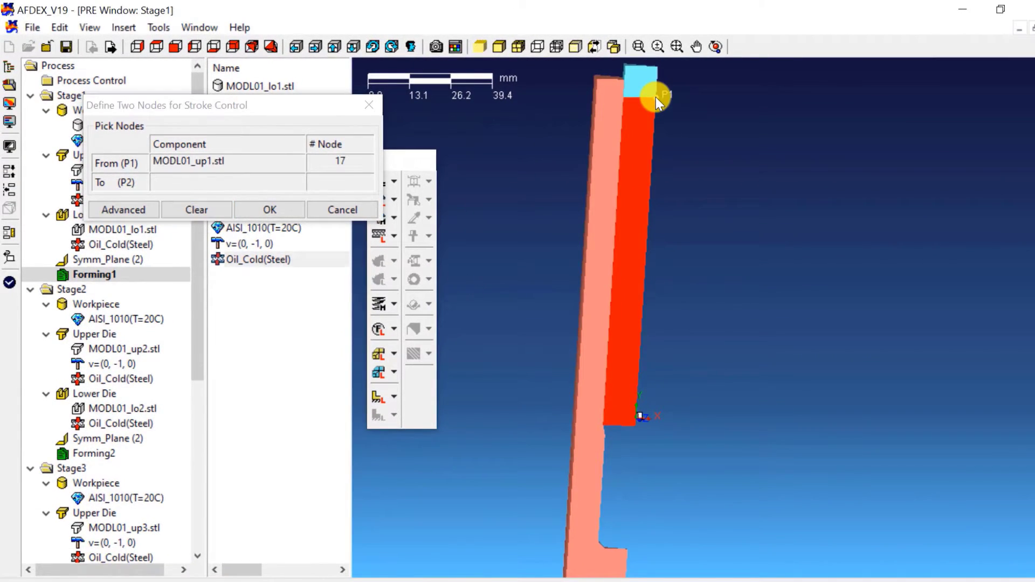
left_click(626, 549)
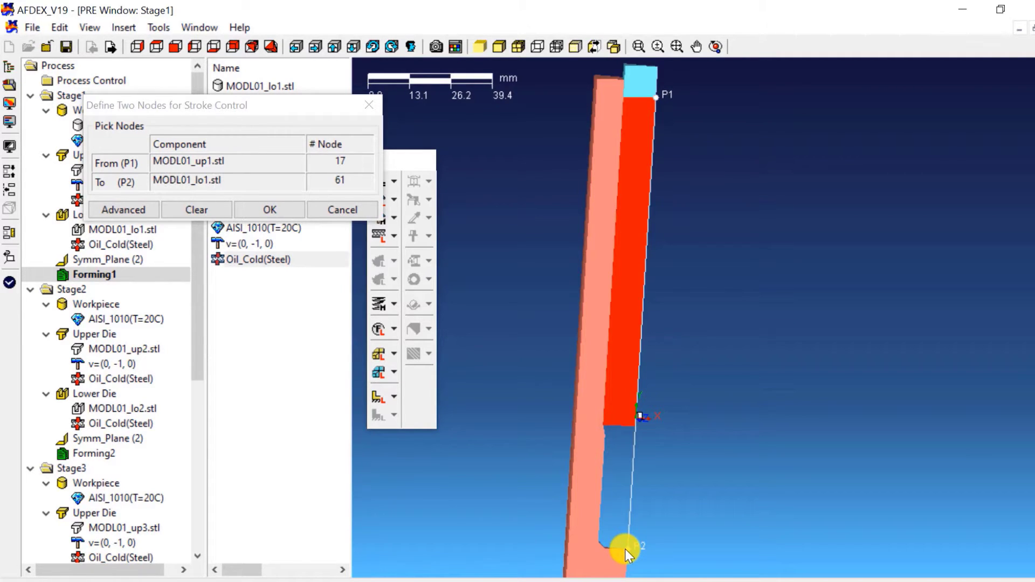
left_click(270, 209)
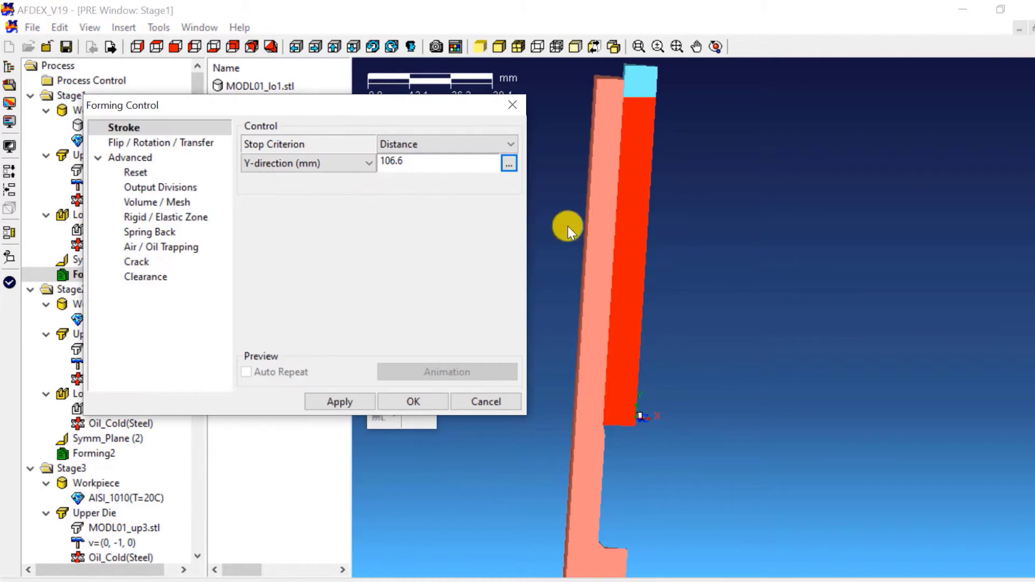
middle_click_drag(655, 261, 630, 269)
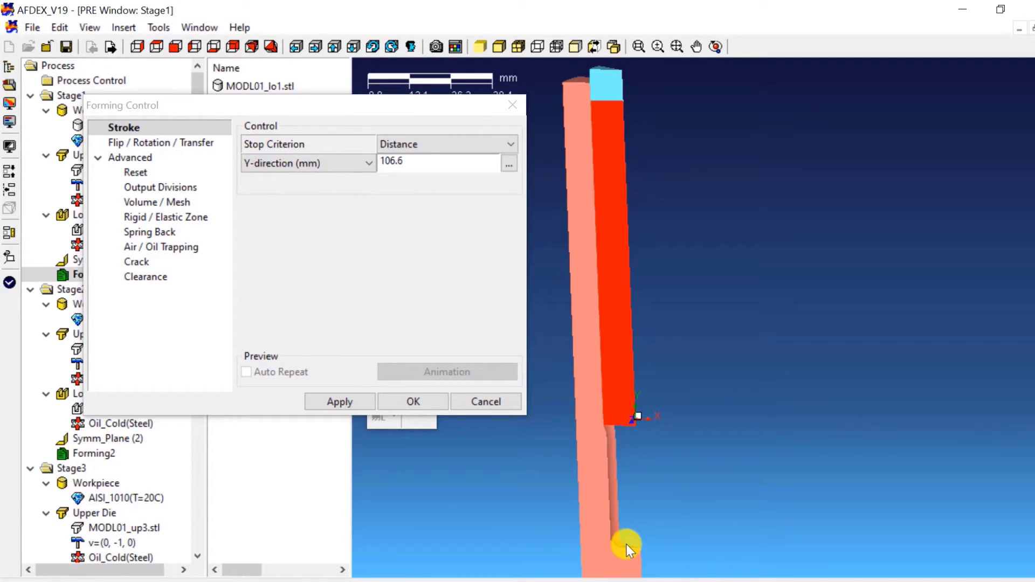
Step: Accept the Stage1 forming settings and set the Forming2 stroke to 75.3 mm in the Y-direction
left_click(407, 405)
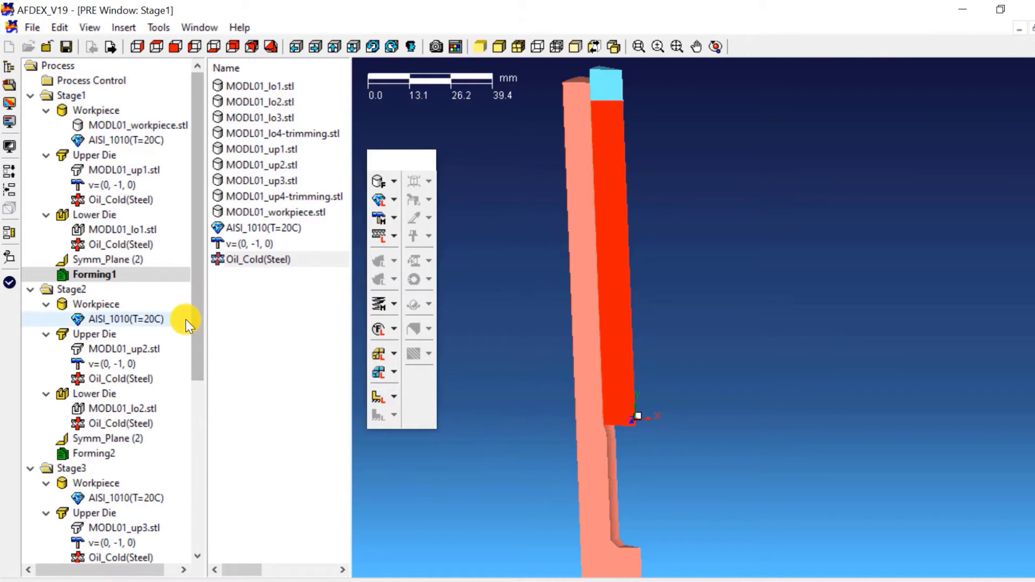
left_click_drag(195, 311, 195, 370)
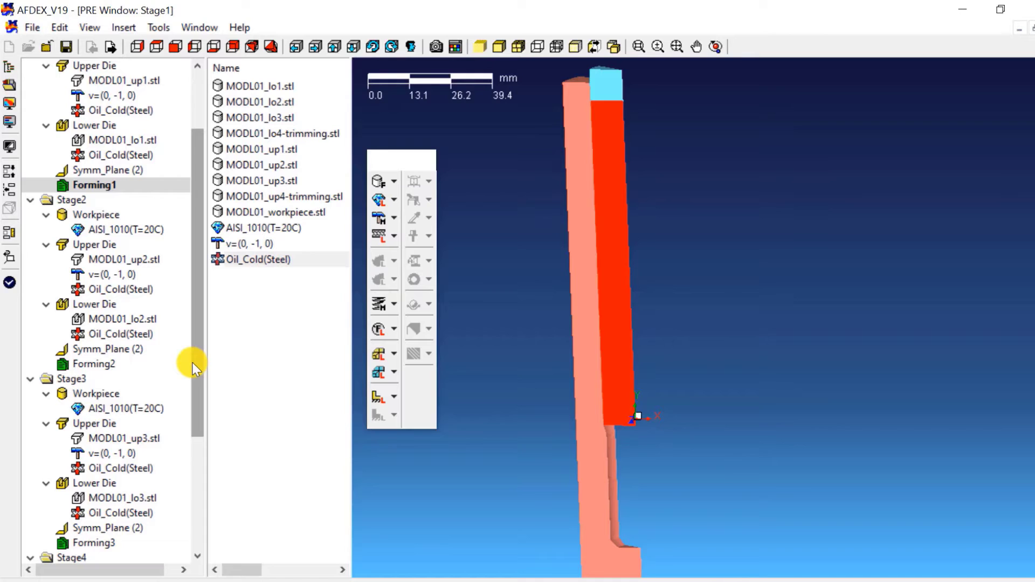
left_click(123, 367)
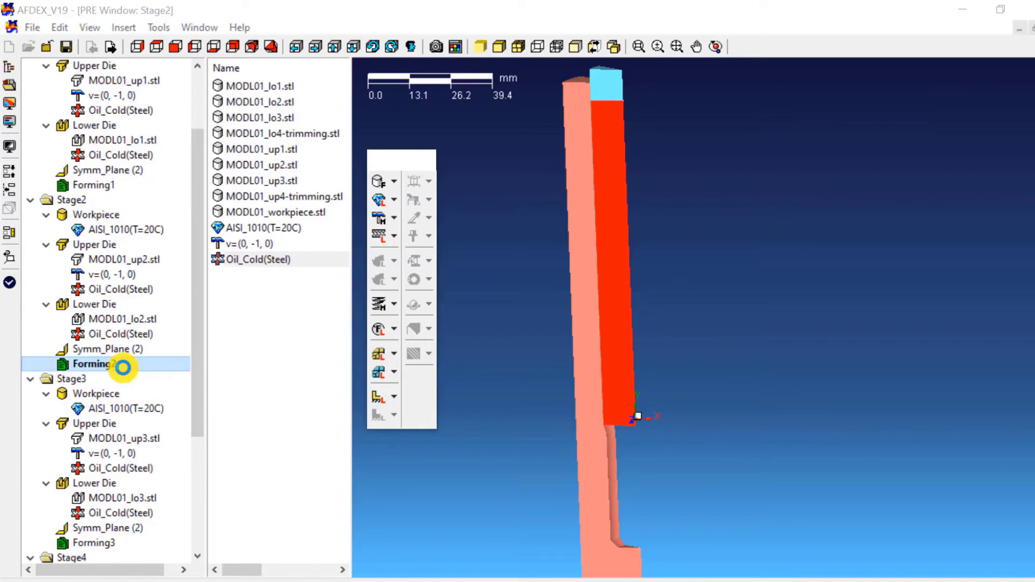
double_click(123, 367)
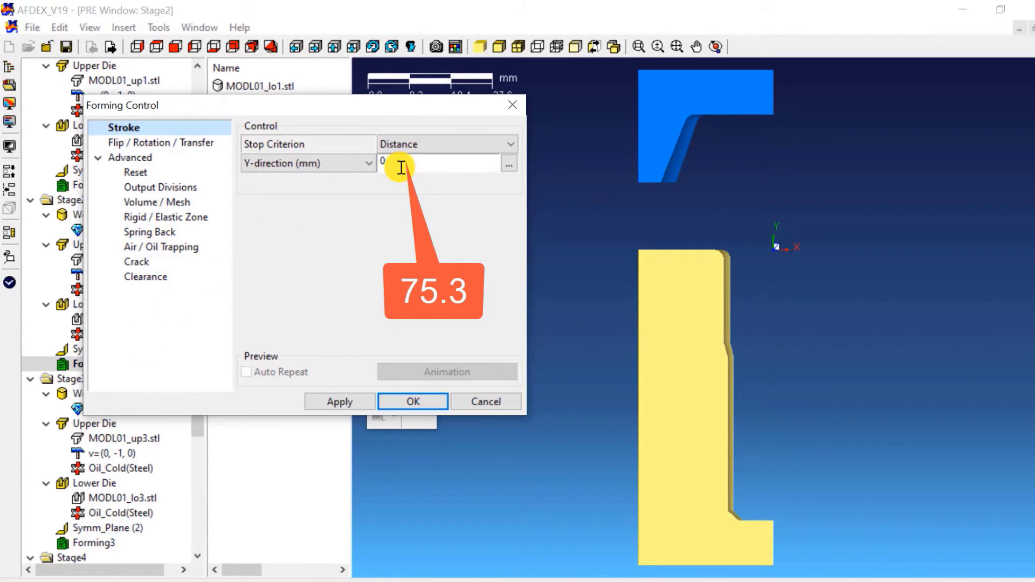
left_click_drag(401, 168, 363, 166)
type("7")
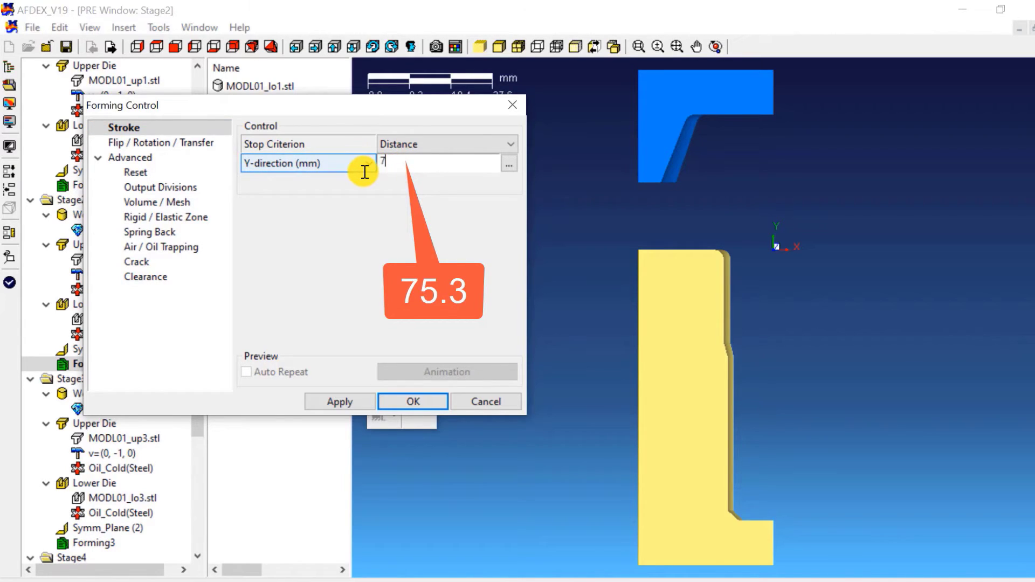
type("5.3")
Step: Define the Stage2 stroke by two nodes, from the cavity floor corner of MODL01_lo2.stl to the bottom outer corner of MODL01_up2.stl
left_click(509, 165)
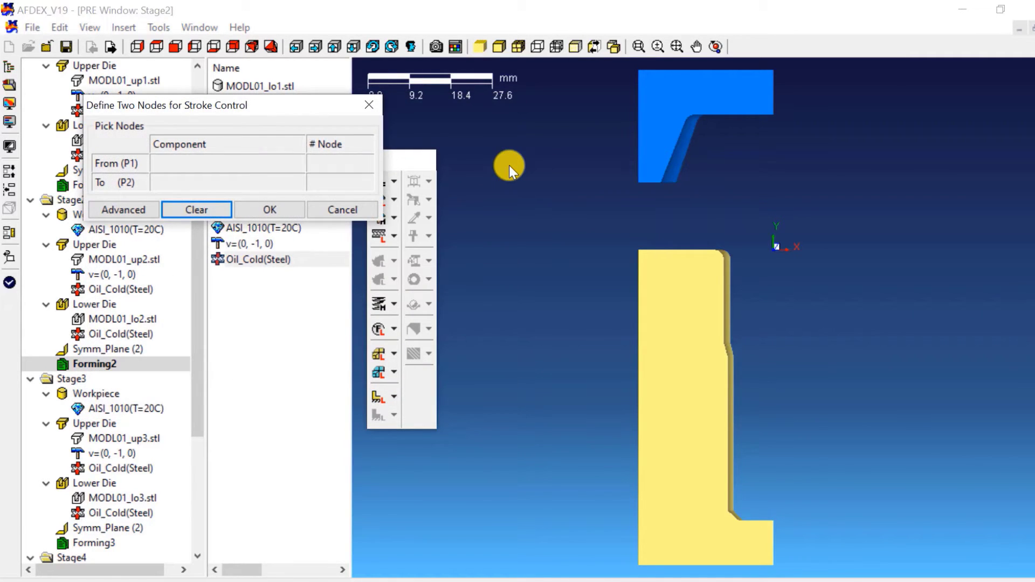
left_click(772, 523)
left_click(772, 113)
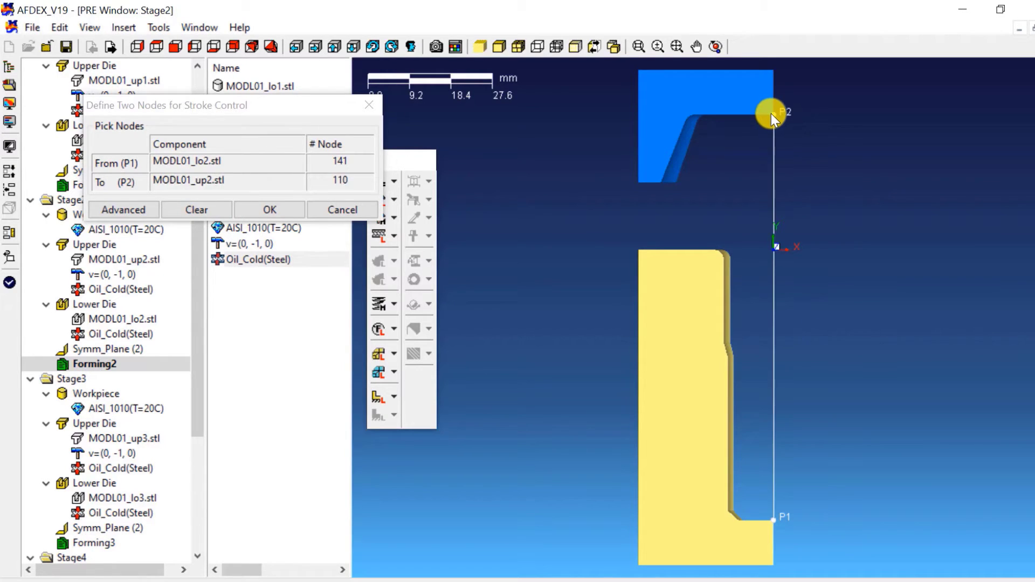
left_click(263, 209)
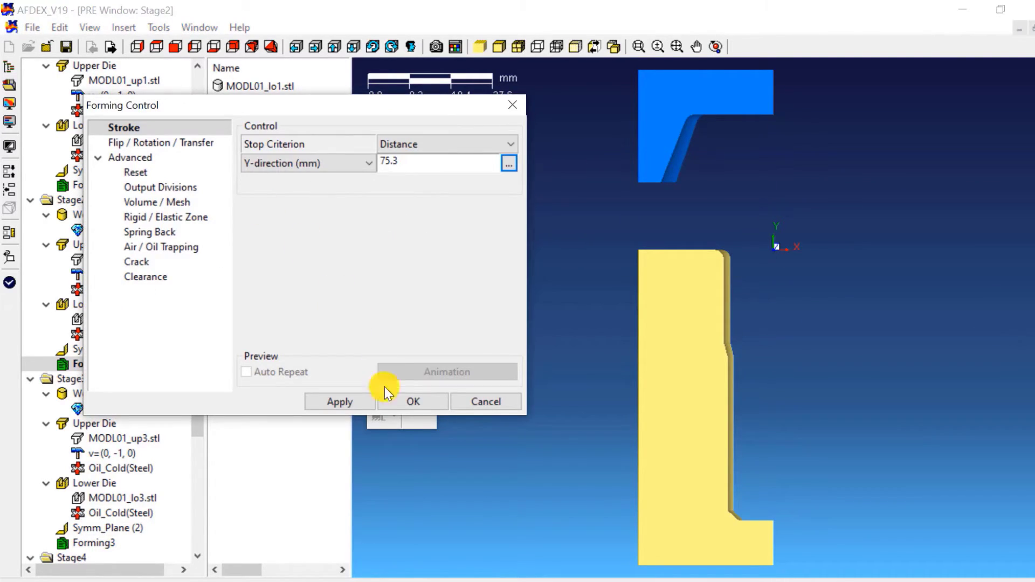
left_click(407, 402)
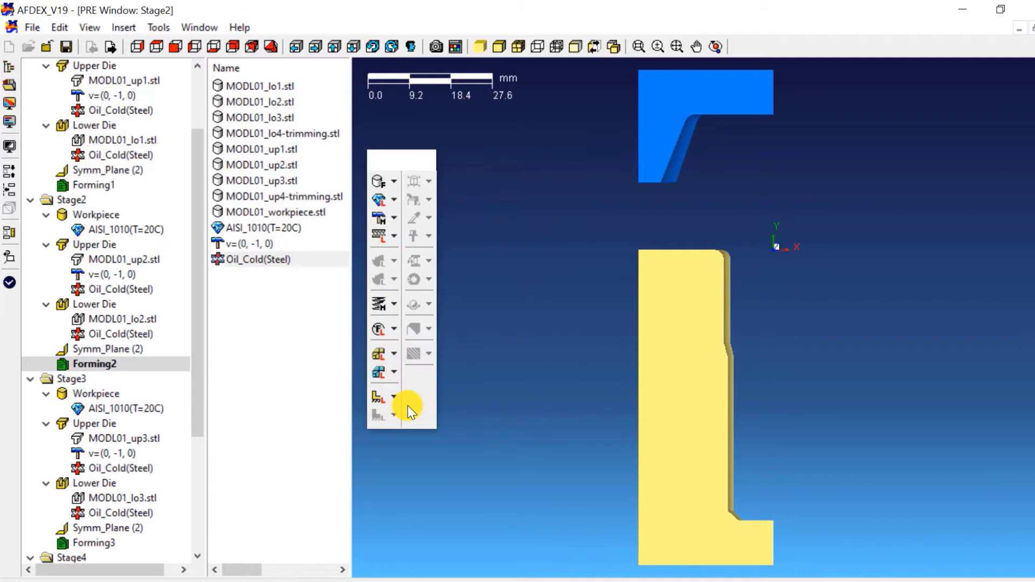
Step: Set the Forming3 stroke of Stage3 to 72.5 mm in the Y-direction
left_click_drag(195, 261, 204, 367)
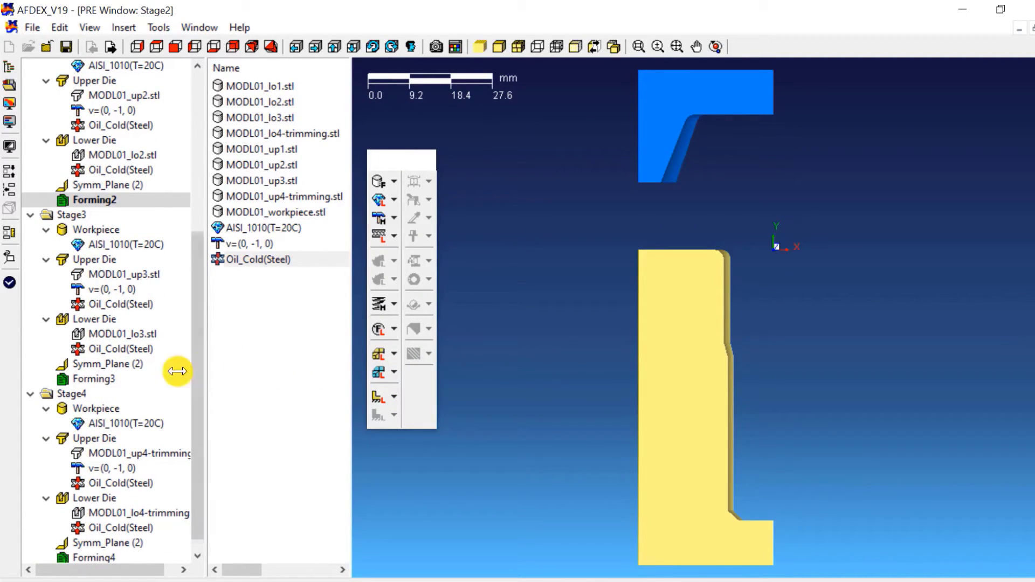
double_click(115, 381)
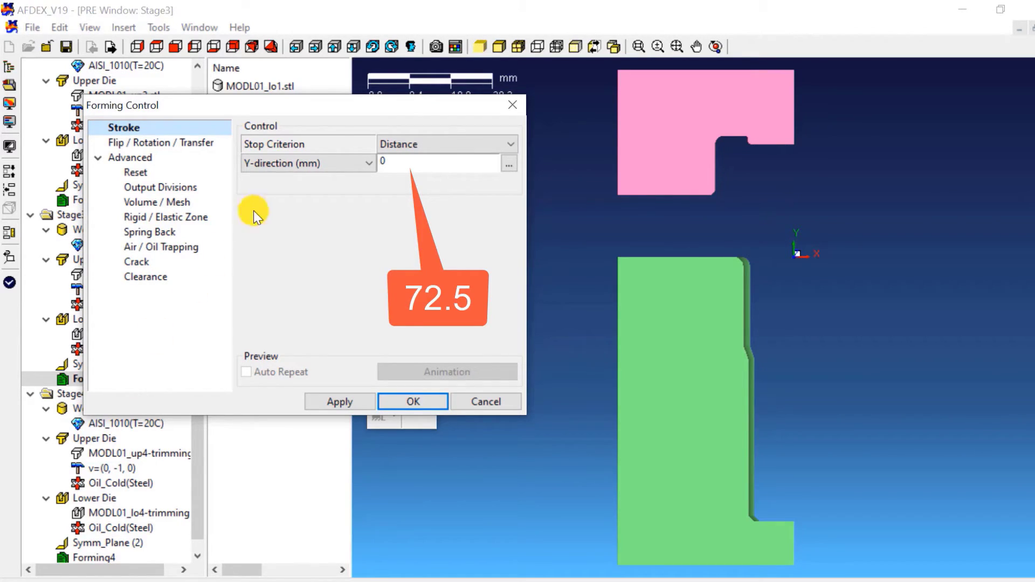
double_click(408, 162)
type("72.5")
Step: Define the Stage3 stroke by two nodes, from the bottom outer corner of MODL01_up3.stl to the cavity floor corner of MODL01_lo3.stl
left_click(509, 167)
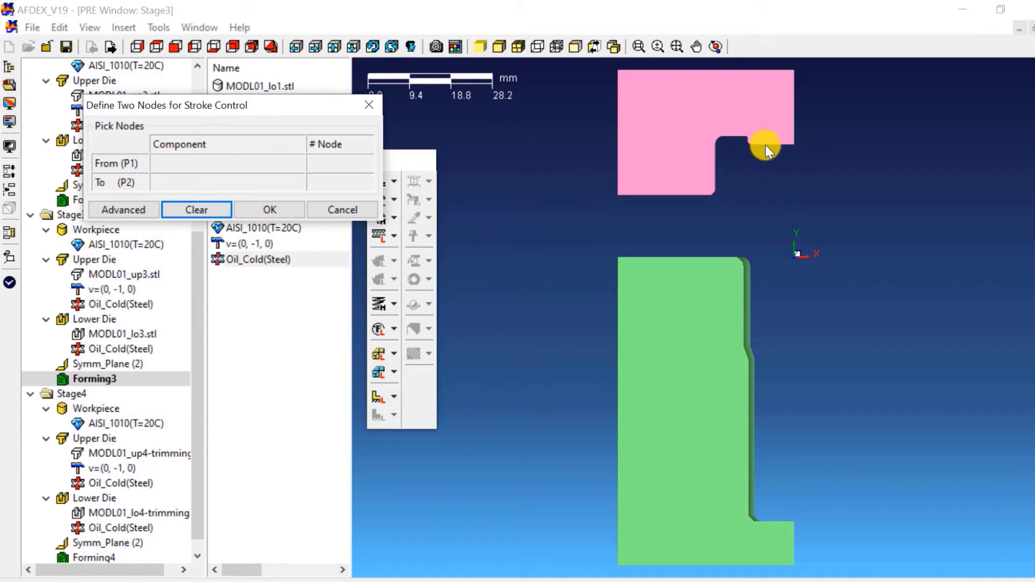
left_click(792, 144)
left_click(792, 521)
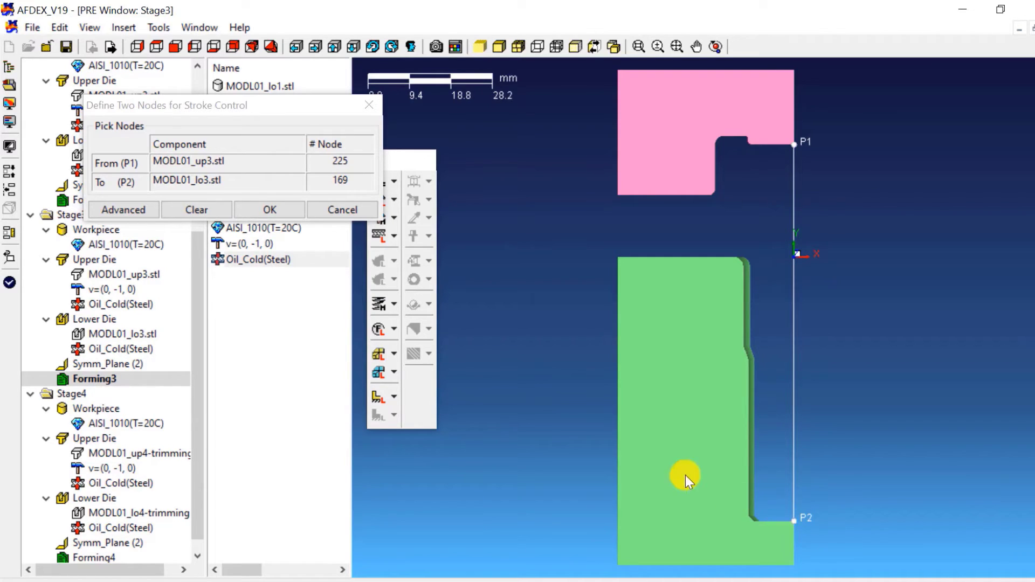
left_click(290, 209)
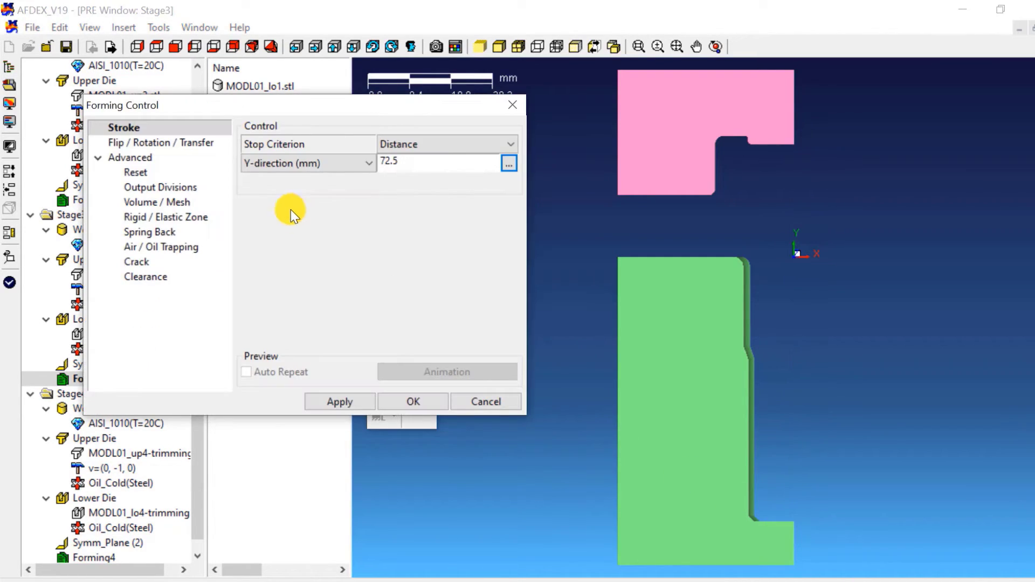
left_click(407, 406)
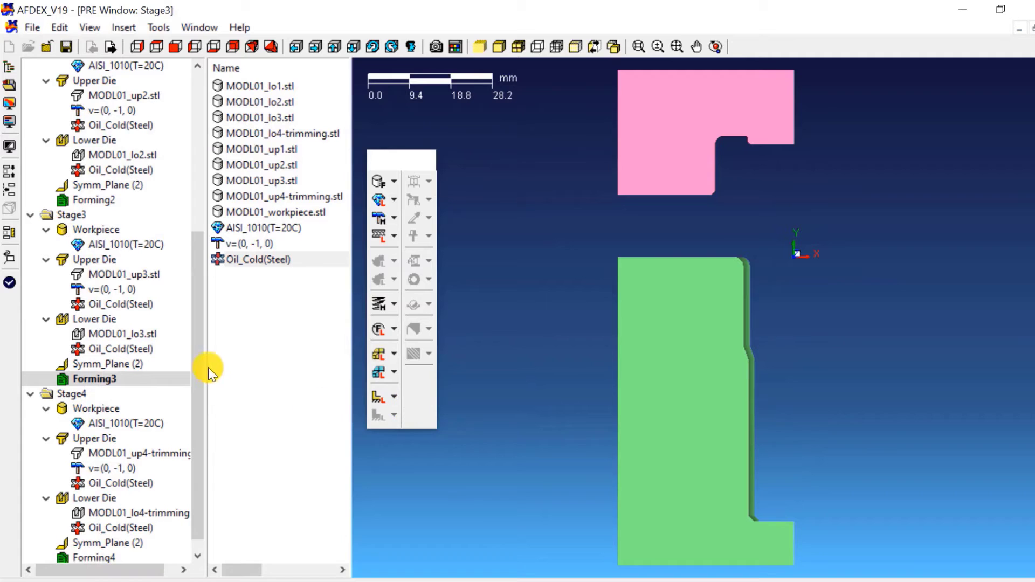
Step: Set the Forming4 stop criterion to Piercing / Trimming with a Y-direction stroke of 1.48 mm
scroll(192, 375, "down", 1)
left_click(104, 540)
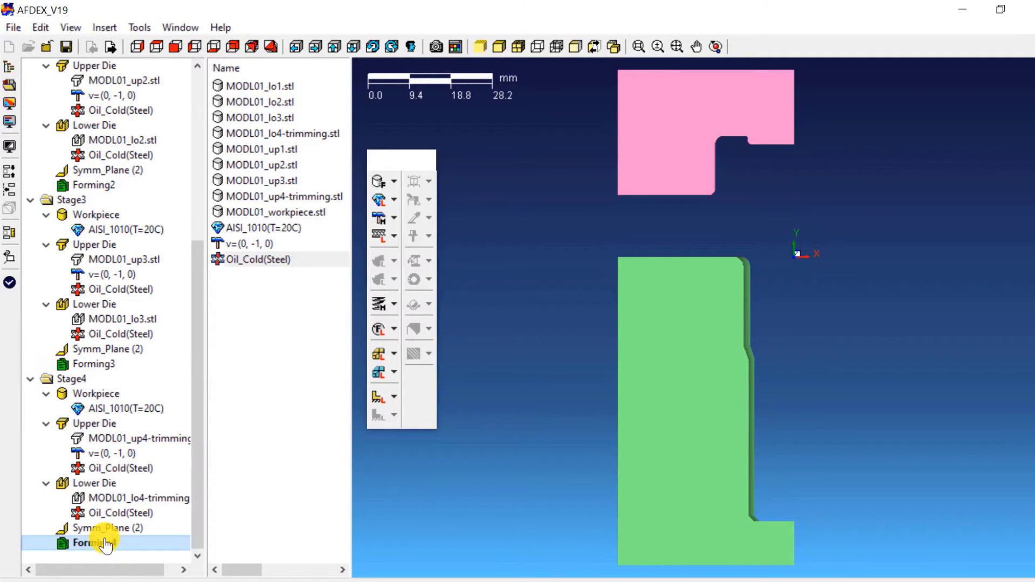
double_click(104, 538)
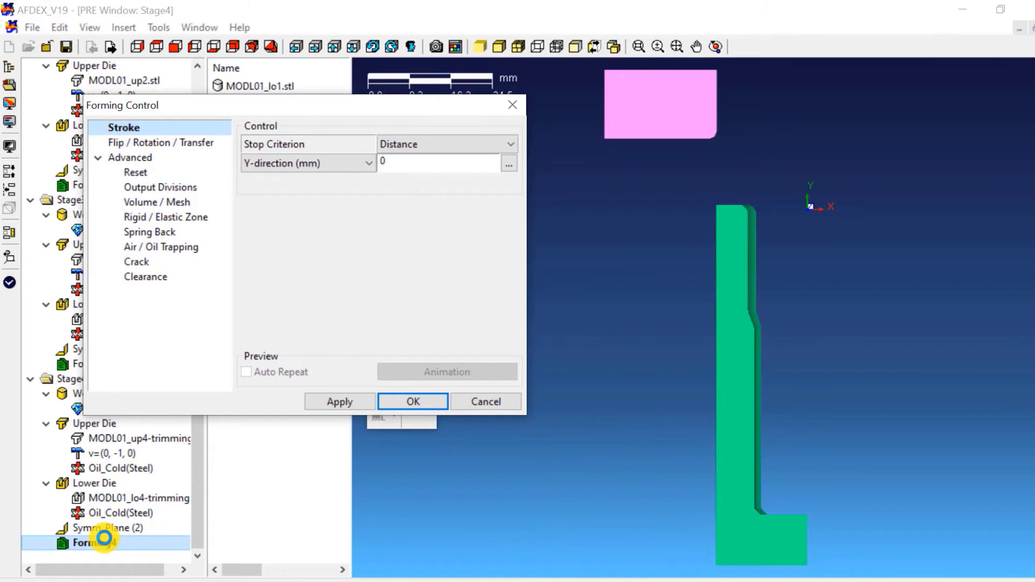
left_click(478, 147)
left_click(448, 200)
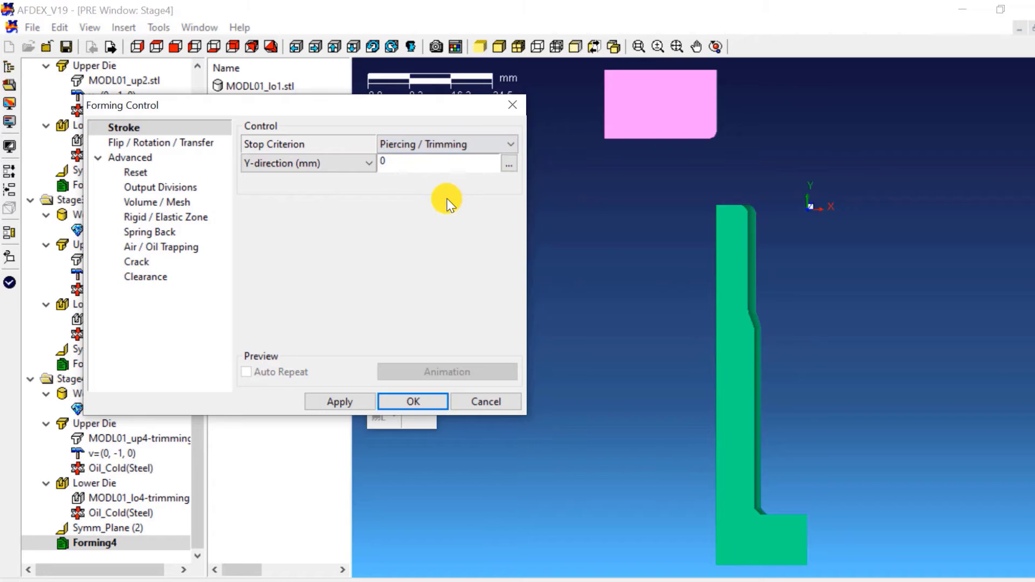
double_click(422, 161)
type("1.48")
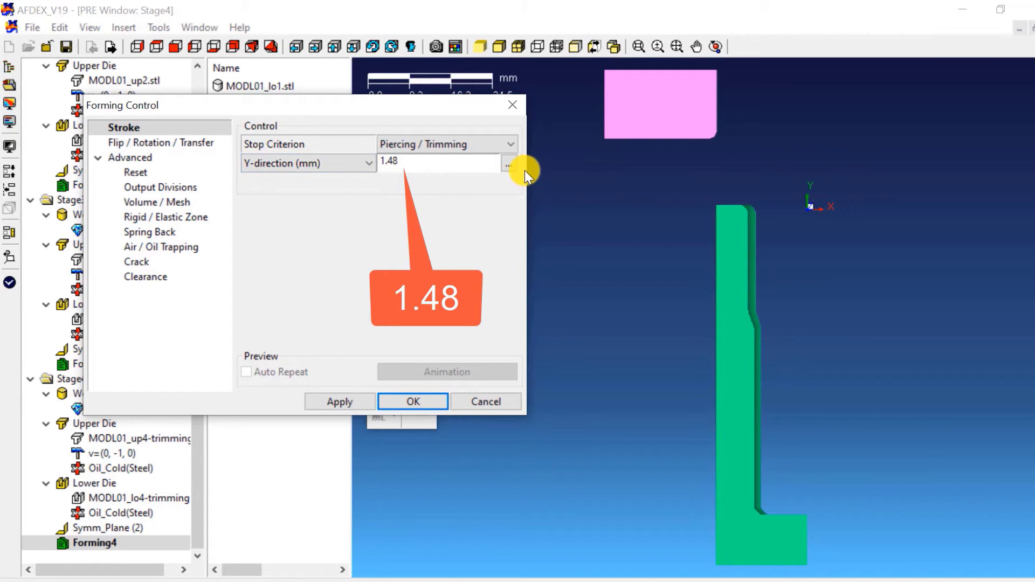
Step: Define the Stage4 stroke by two nodes, from the bottom edge of MODL01_up4-trimming.stl to the top outer corner of MODL01_lo4-trimming.stl
left_click(509, 164)
scroll(800, 128, "up", 2)
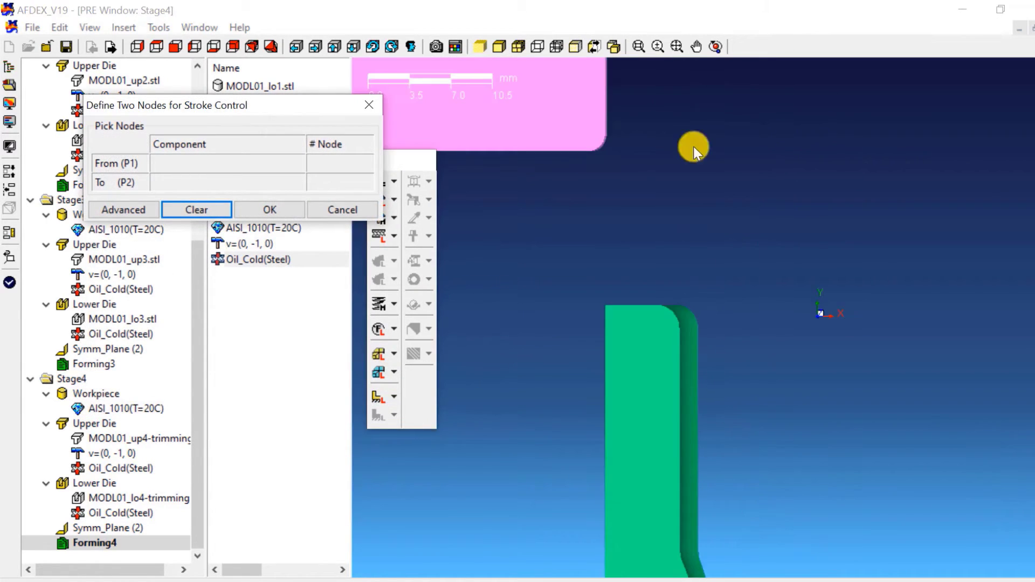
left_click(591, 152)
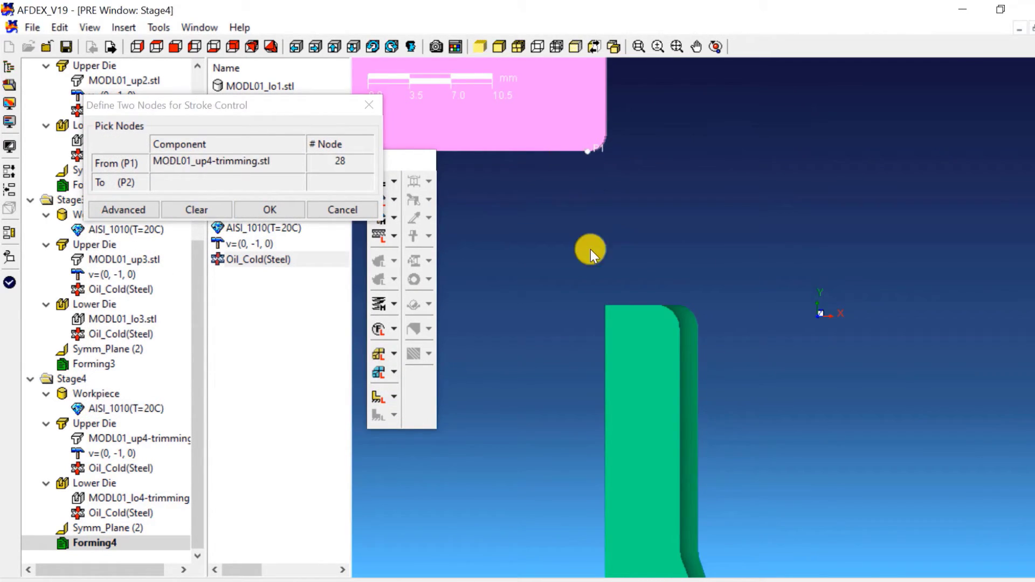
left_click(605, 306)
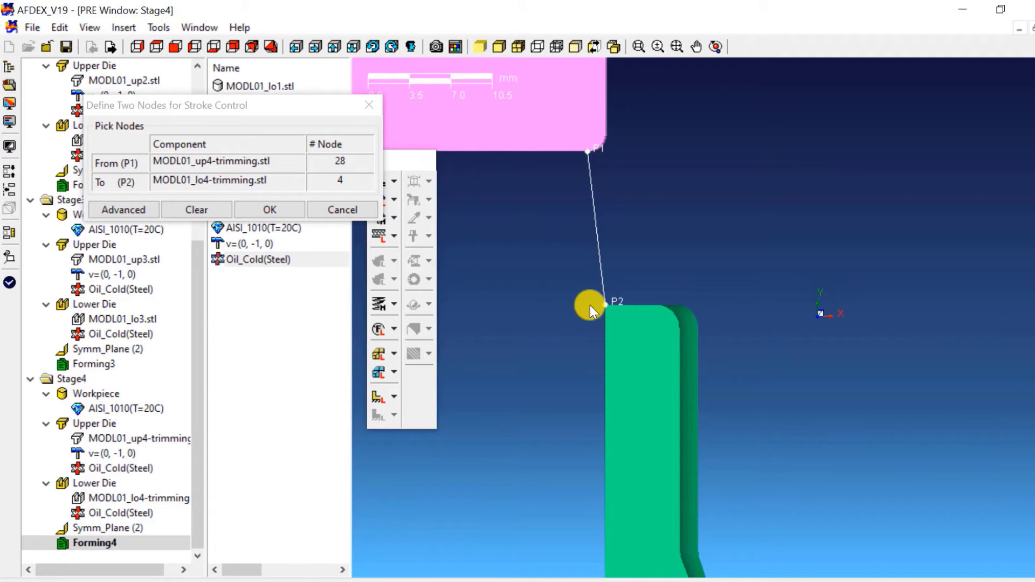
left_click(282, 210)
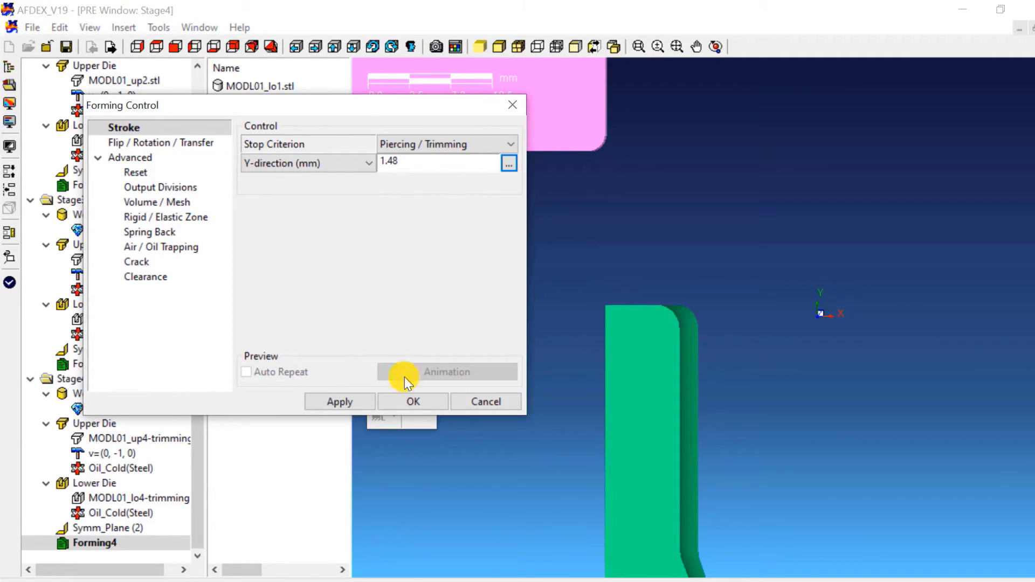
left_click(413, 402)
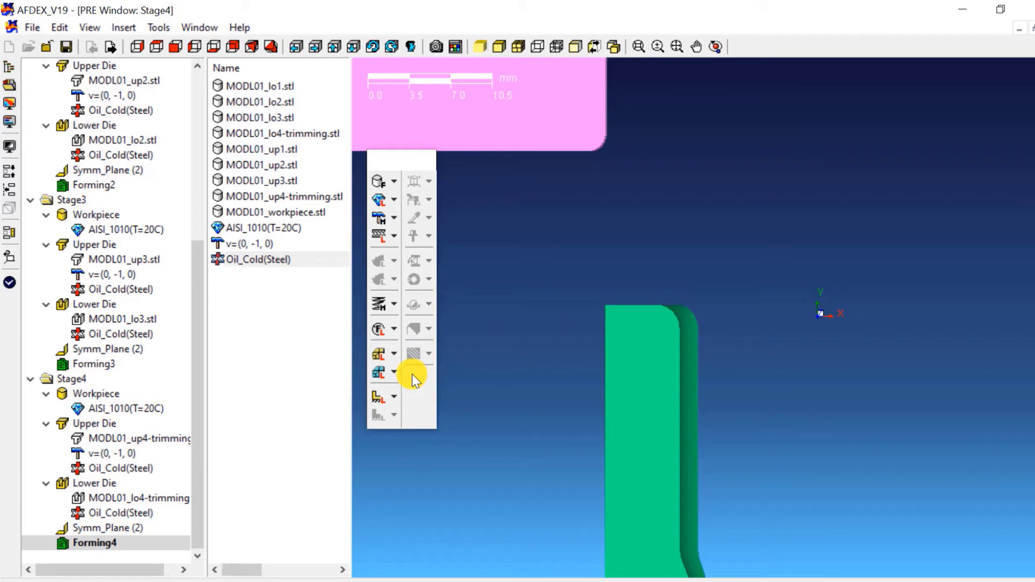
Step: Save the project as trimming3D in the Trimming_3D folder
left_click(67, 47)
type("trimming3D")
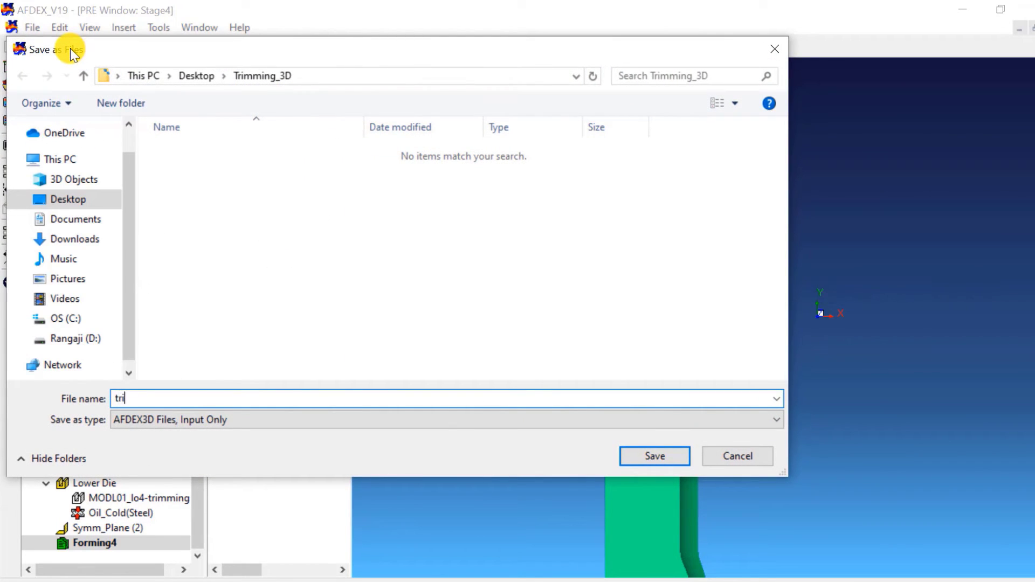
left_click(629, 459)
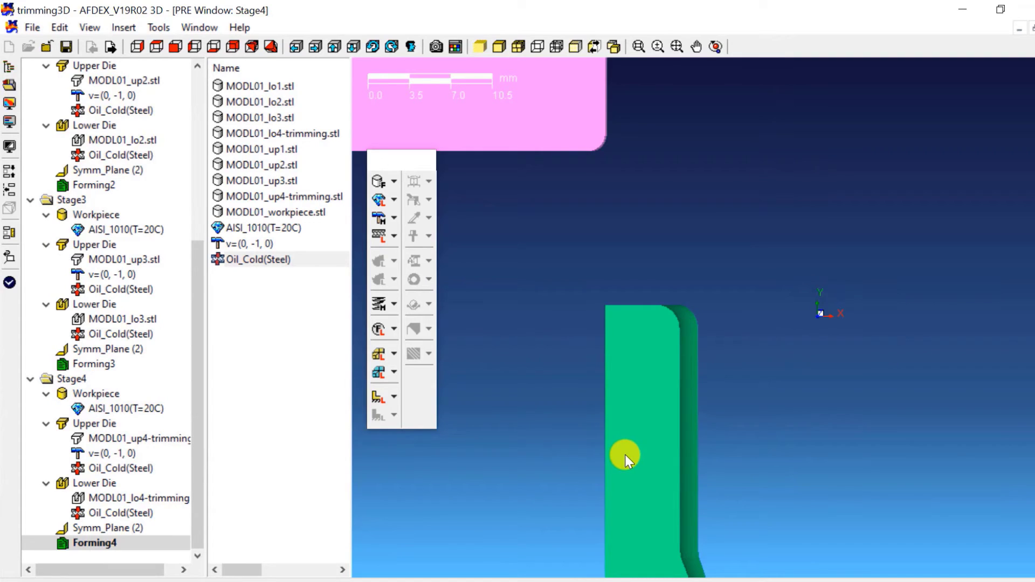
Step: Check the simulation data, run the analysis and minimize the solver window
scroll(622, 451, "down", 3)
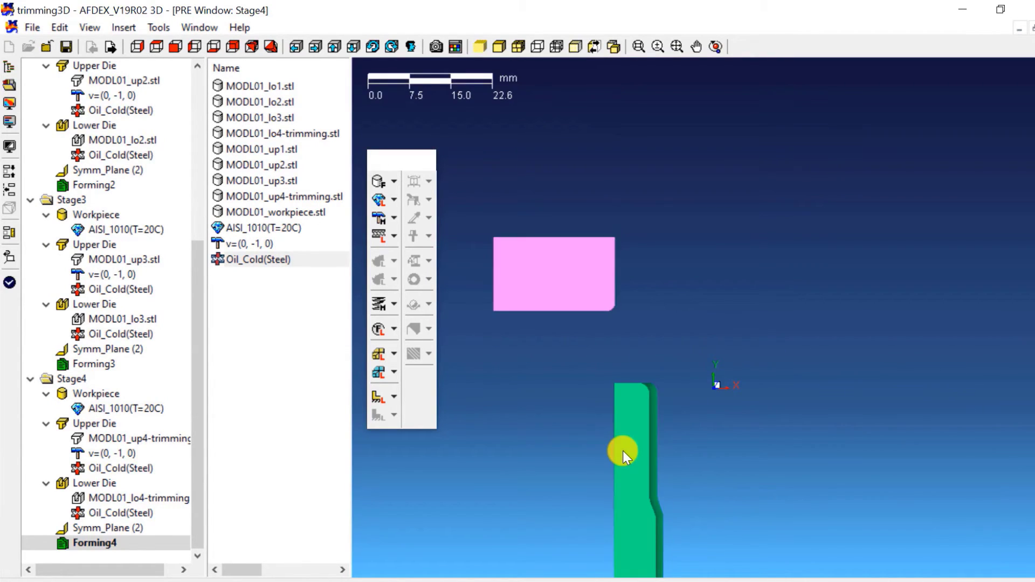
left_click(9, 283)
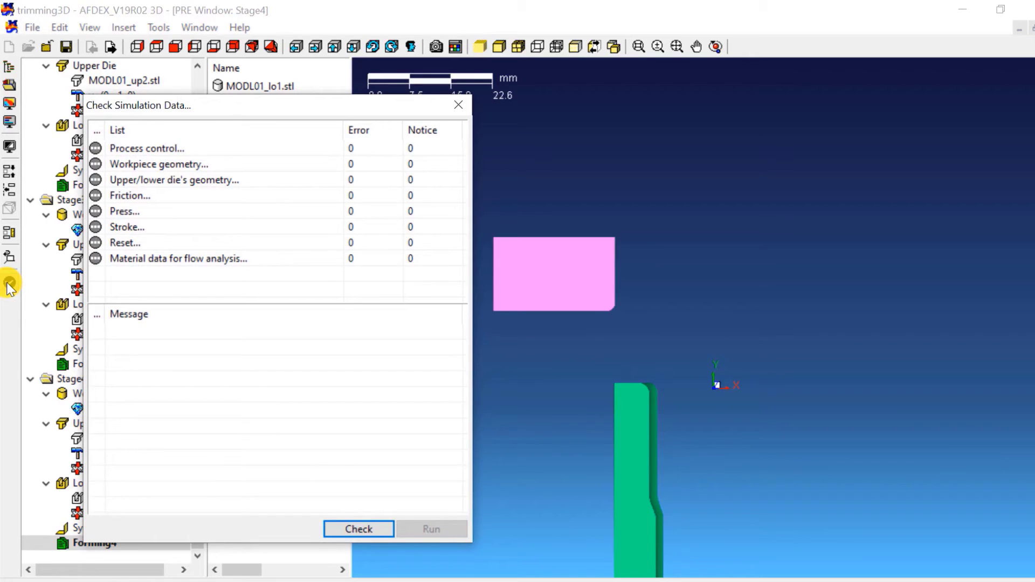
left_click(357, 528)
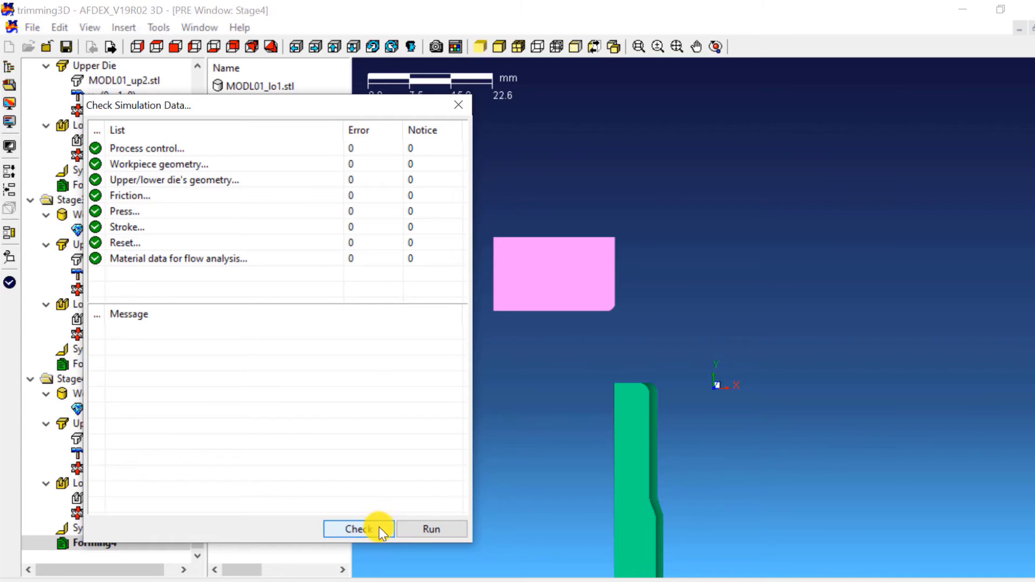
left_click(412, 534)
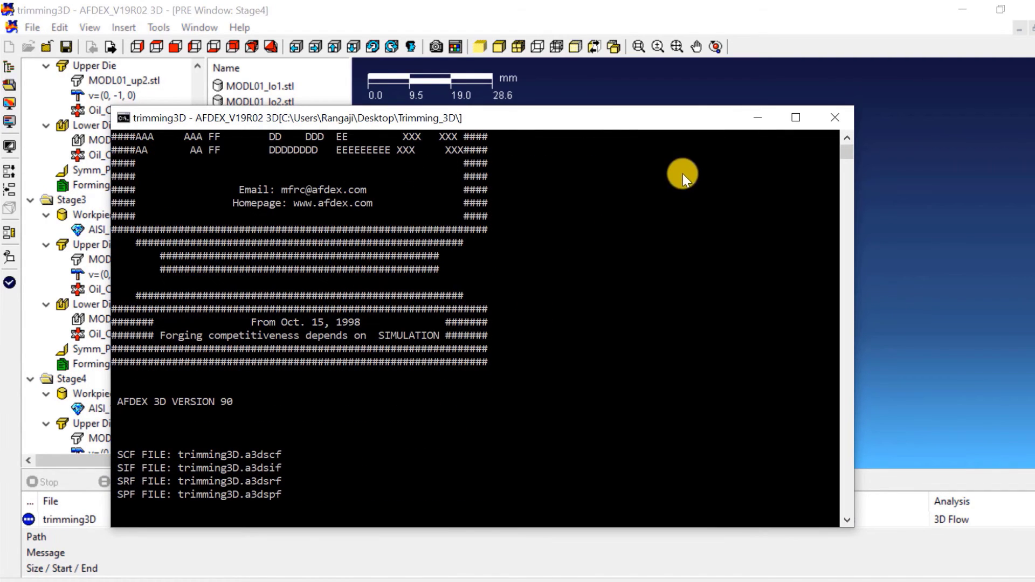
left_click(756, 123)
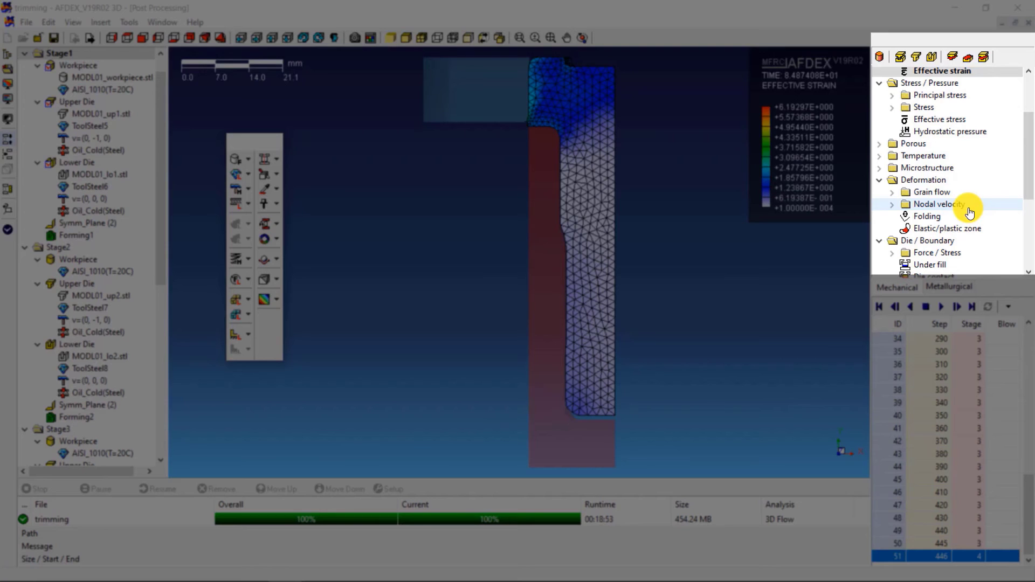
Step: Display the effective strain result on the final trimming step and examine the upper region of the workpiece up close
scroll(969, 212, "up", 3)
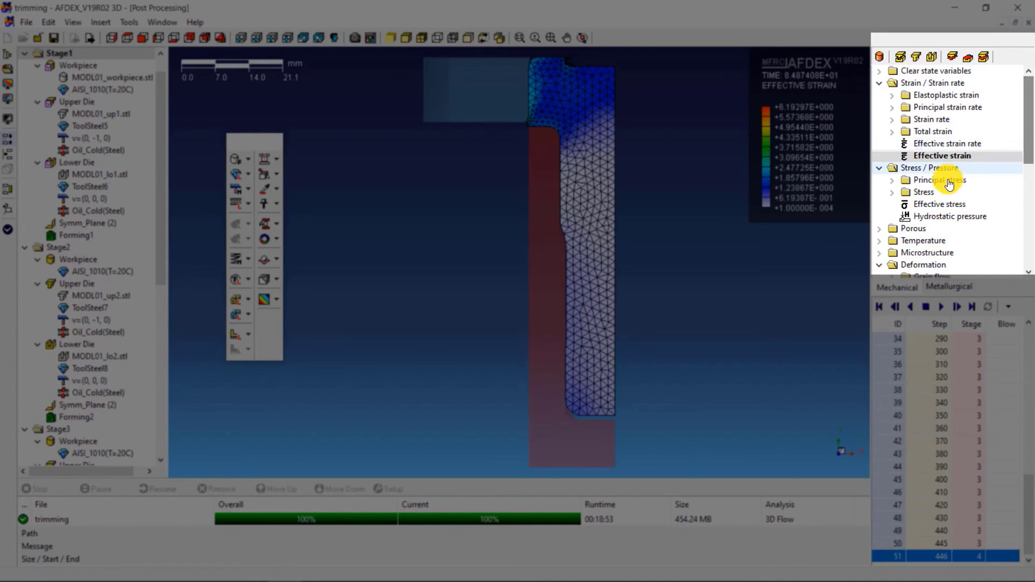
left_click(938, 204)
left_click(945, 157)
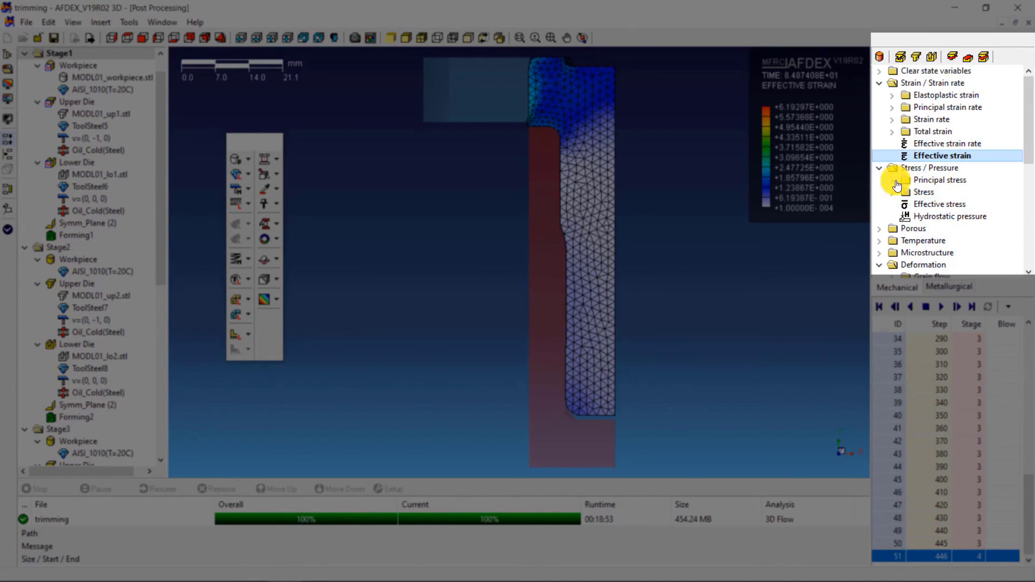
middle_click_drag(728, 305, 481, 88)
scroll(589, 123, "up", 3)
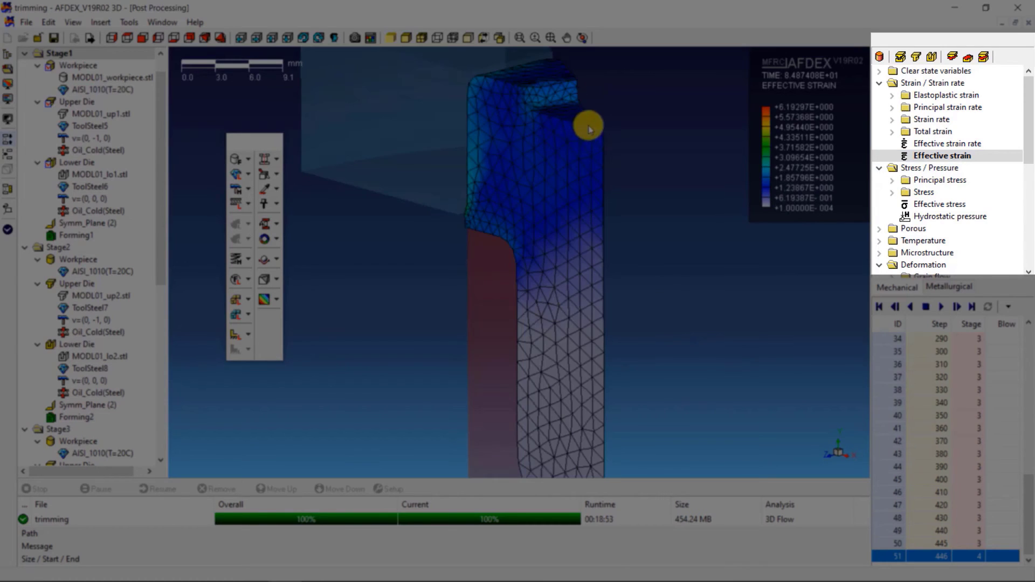